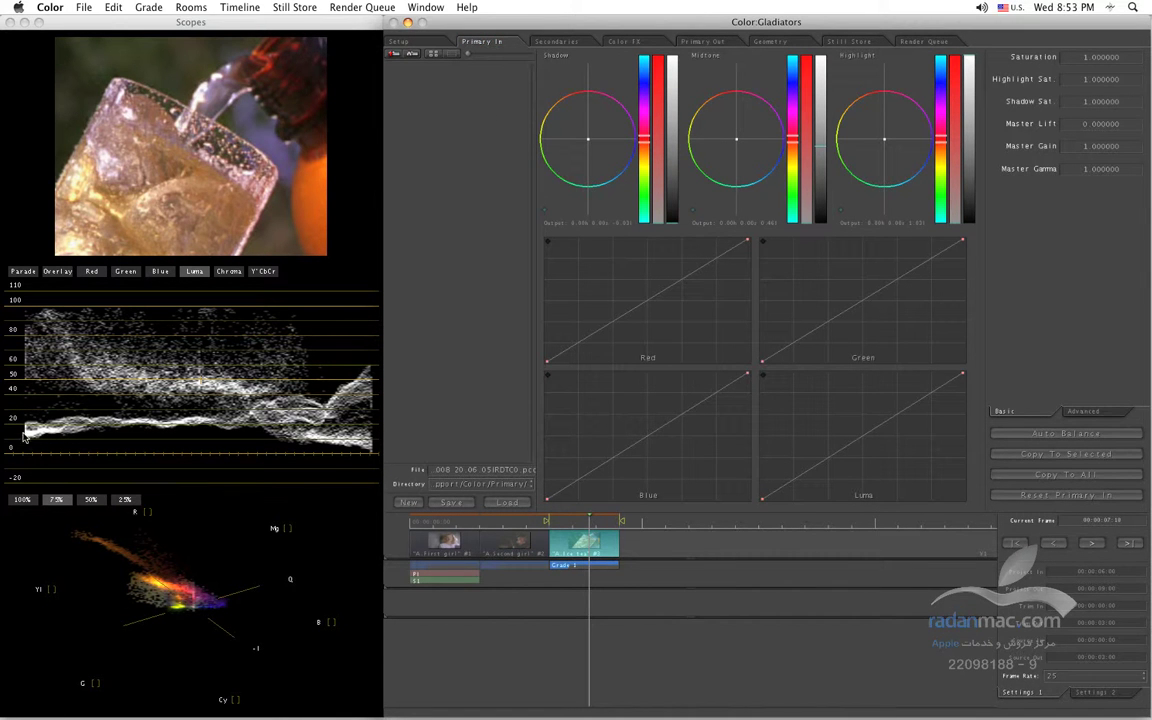
Enable secondary 1 with a circular vignette and centre it over the glass rim at about x 0.14, y -0.15
left_click(553, 42)
left_click(546, 57)
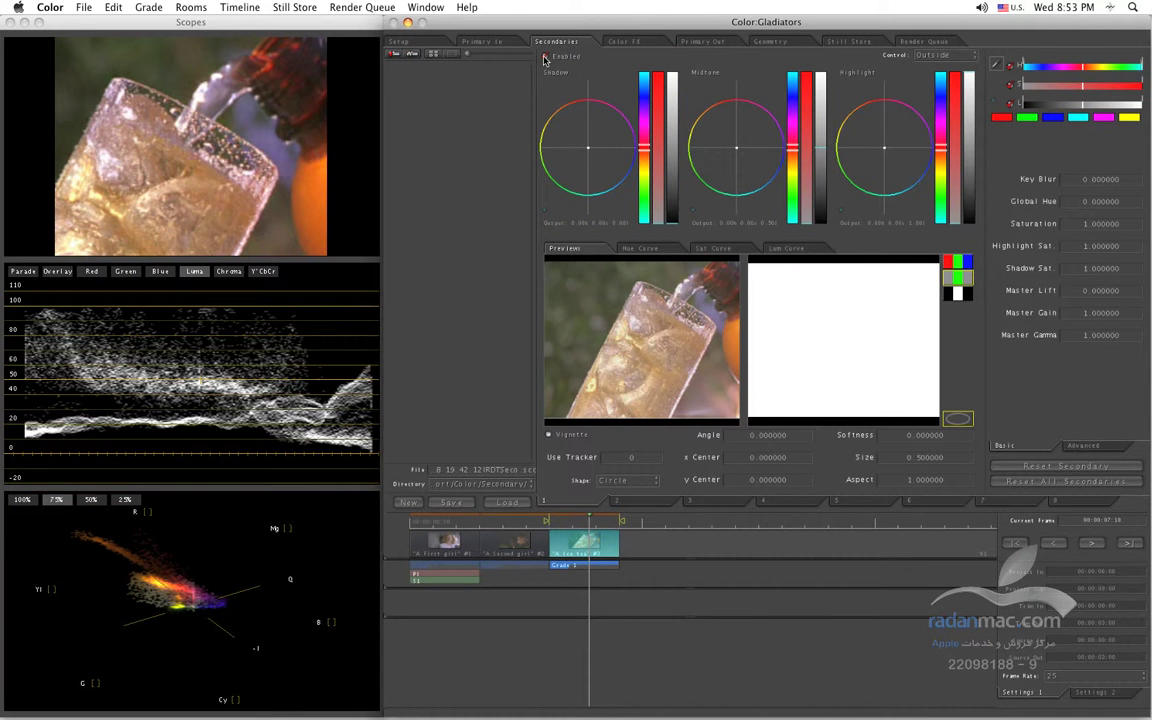
left_click(550, 435)
left_click_drag(669, 346, 702, 322)
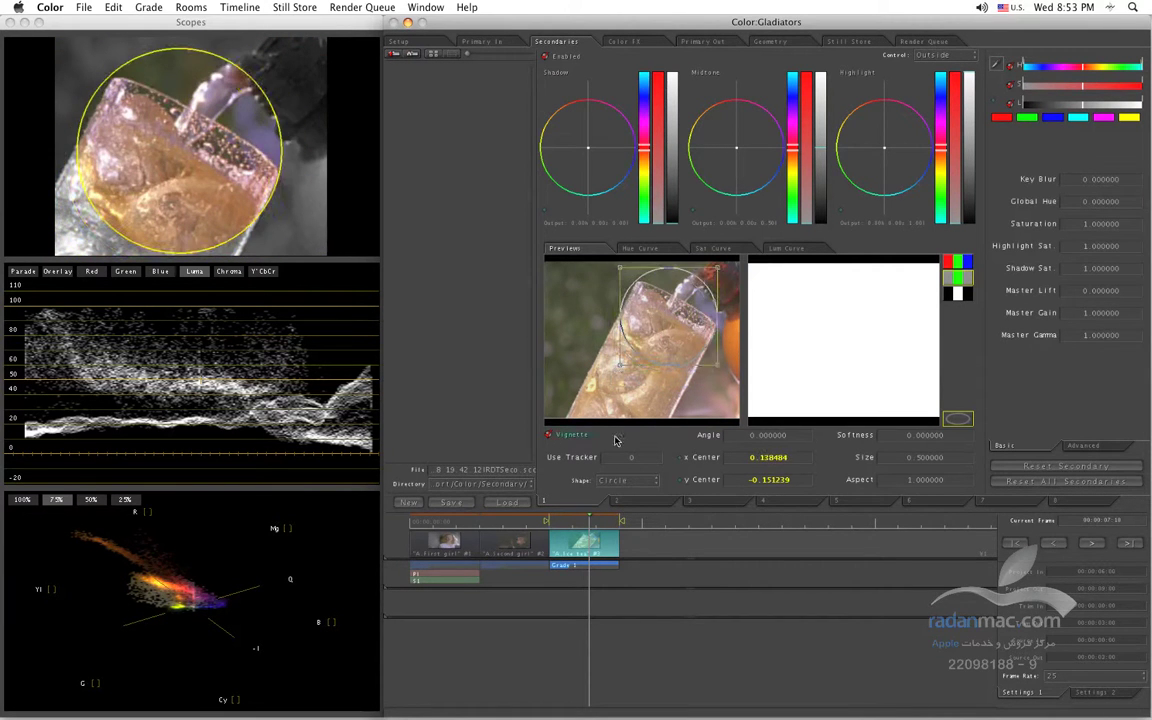
Change the vignette shape to Square and reposition it over the glass at about x -0.06, y 0.09
left_click(628, 480)
left_click(627, 472)
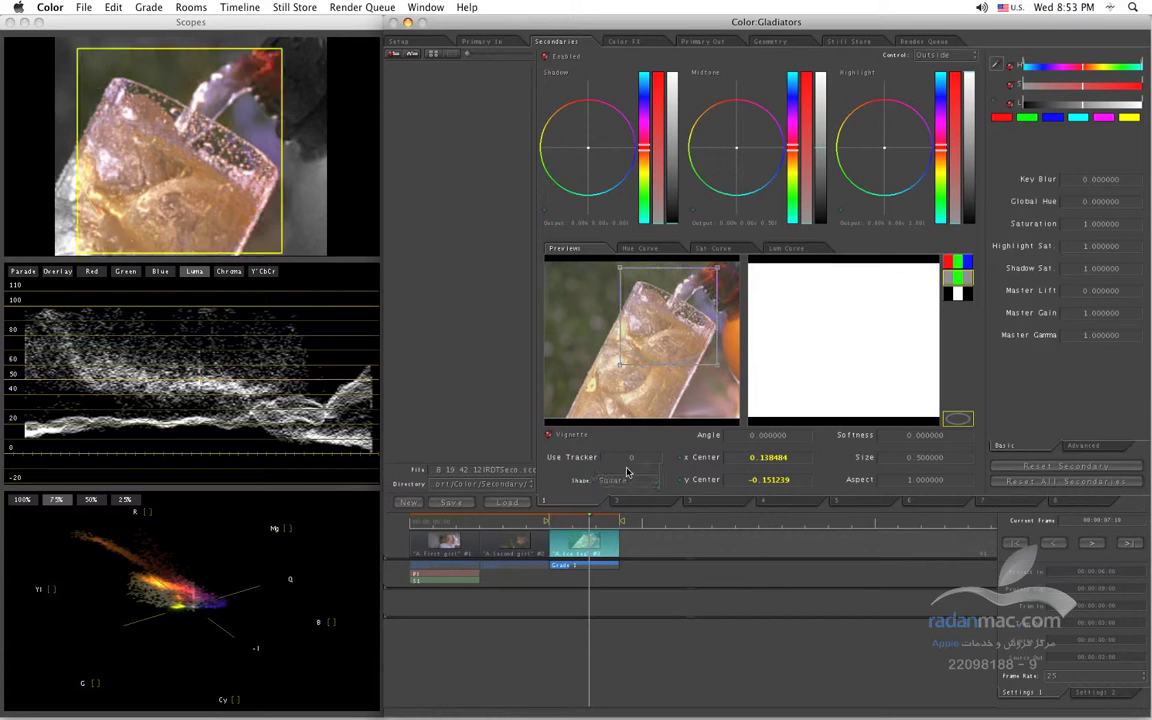
left_click_drag(717, 306, 705, 325)
left_click_drag(684, 370, 678, 372)
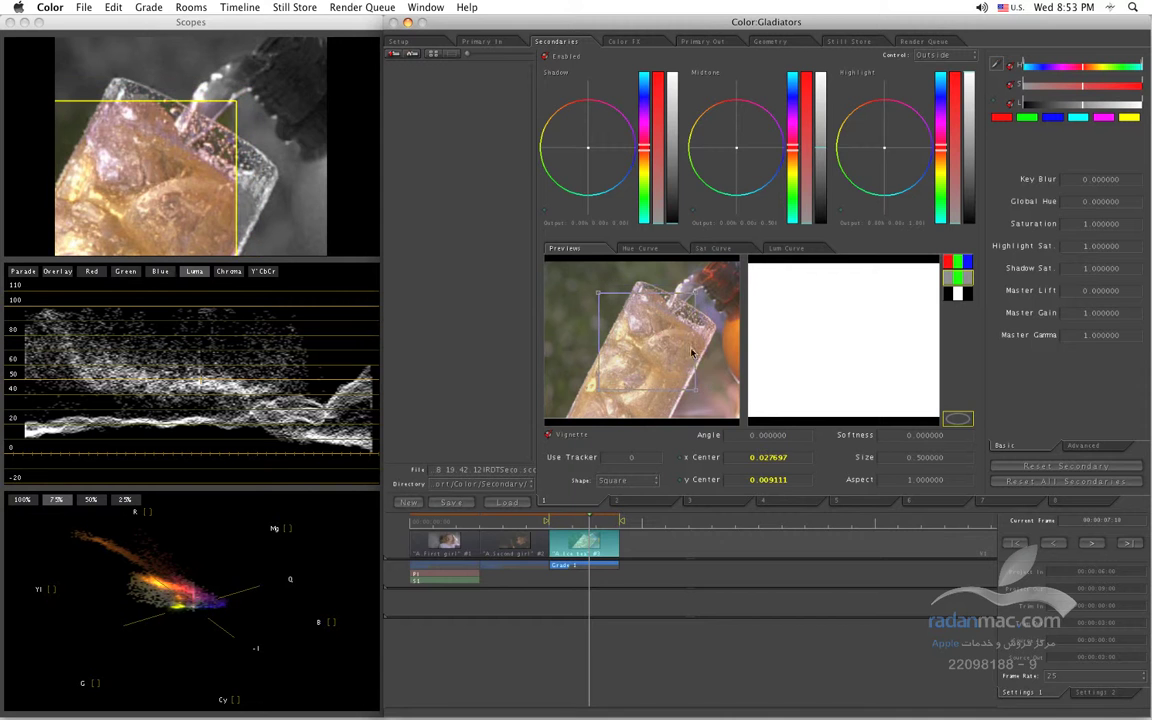
left_click_drag(680, 325, 663, 337)
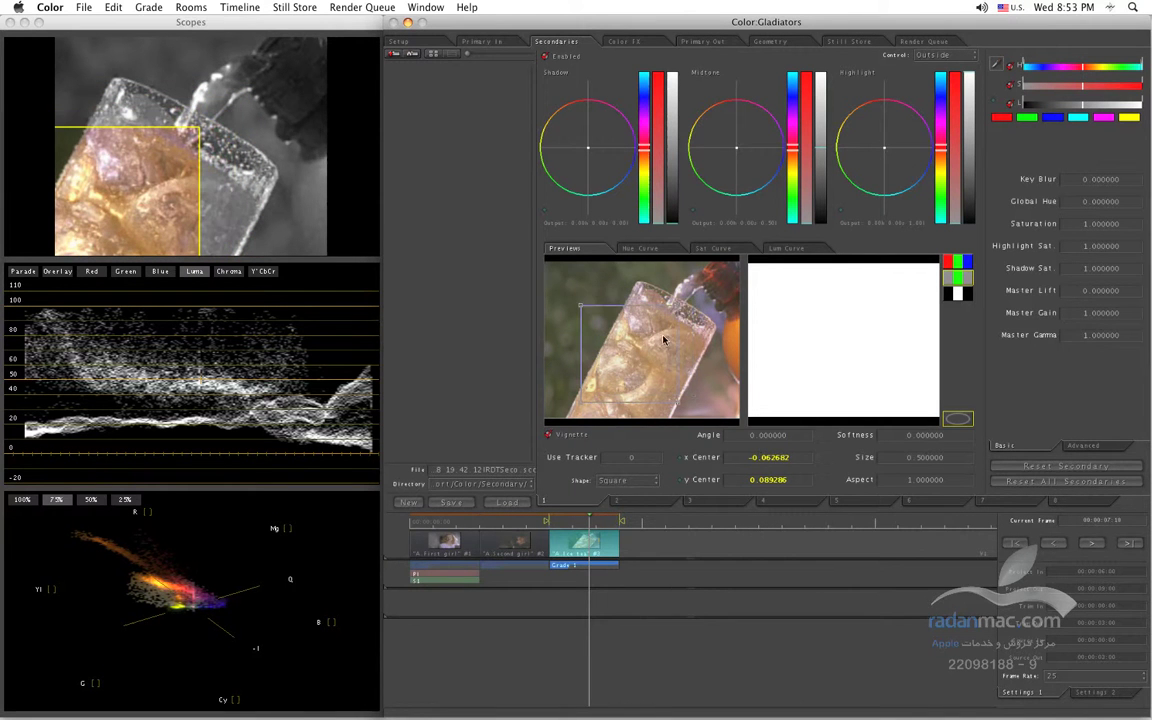
Rotate the square vignette to match the glass's tilt, trying angles of 38 and 36 before setting 30
left_click(735, 437)
type("38")
key("Return")
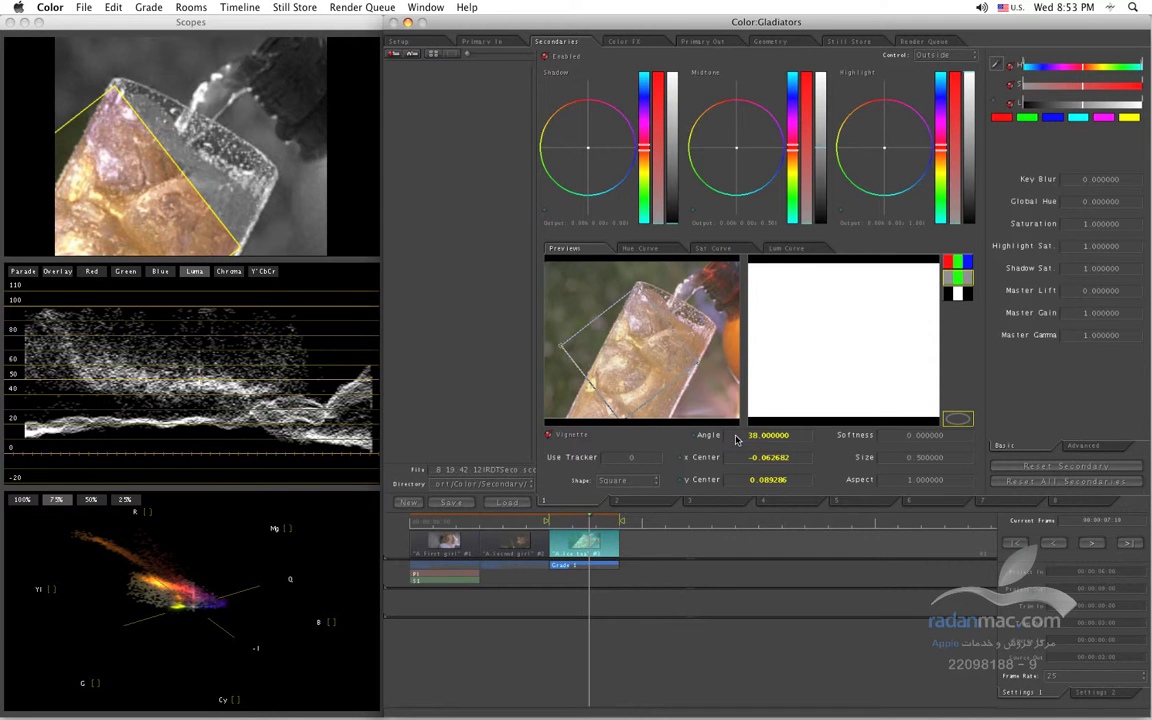
type("36")
key("Return")
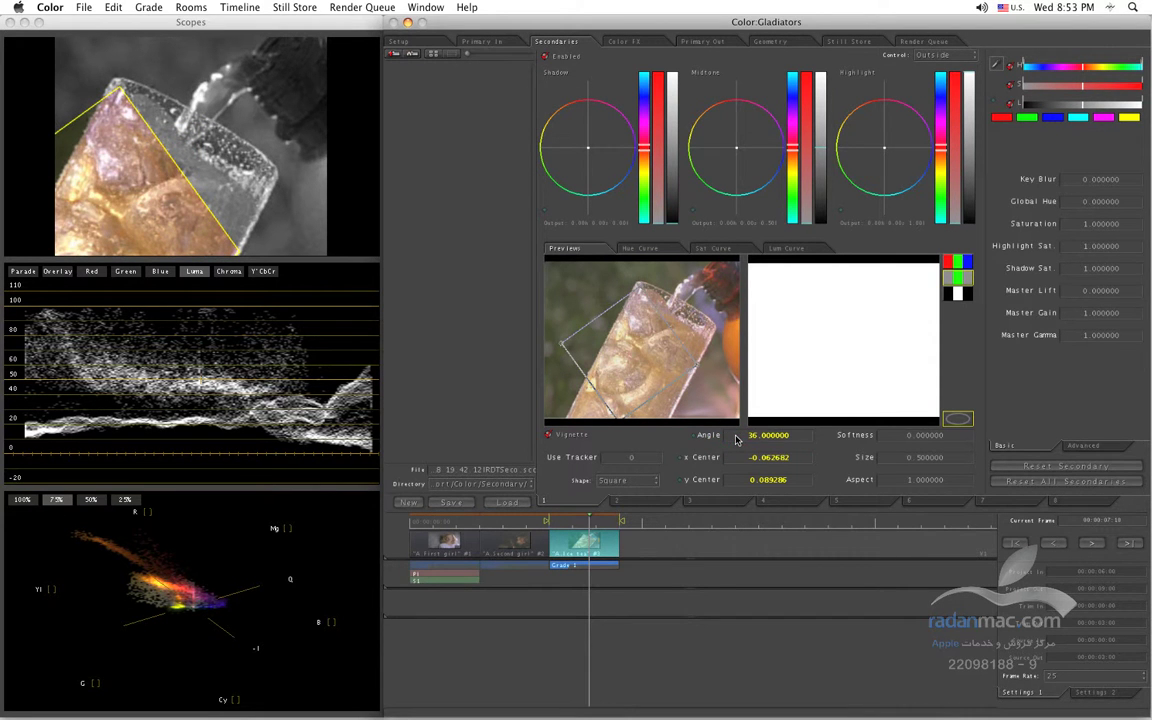
left_click(798, 440)
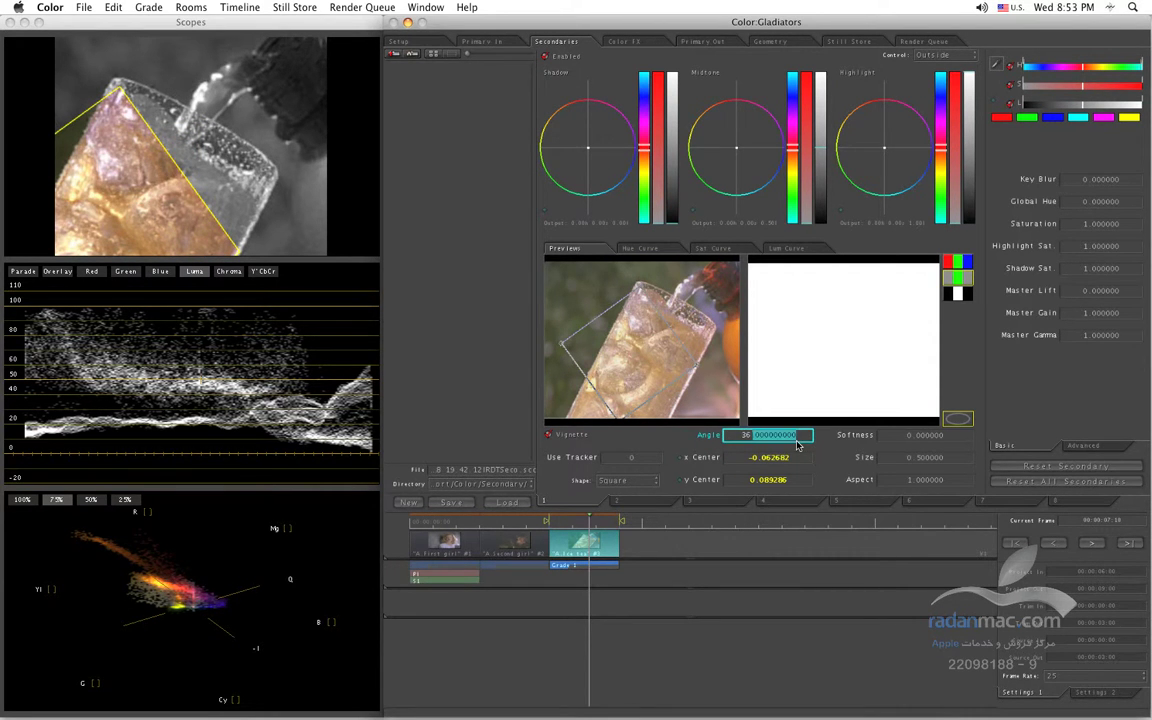
type("30")
key("Return")
Move the rotated square vignette over the glass so its centre sits at about x 0.05, y 0.02
left_click_drag(645, 395, 685, 413)
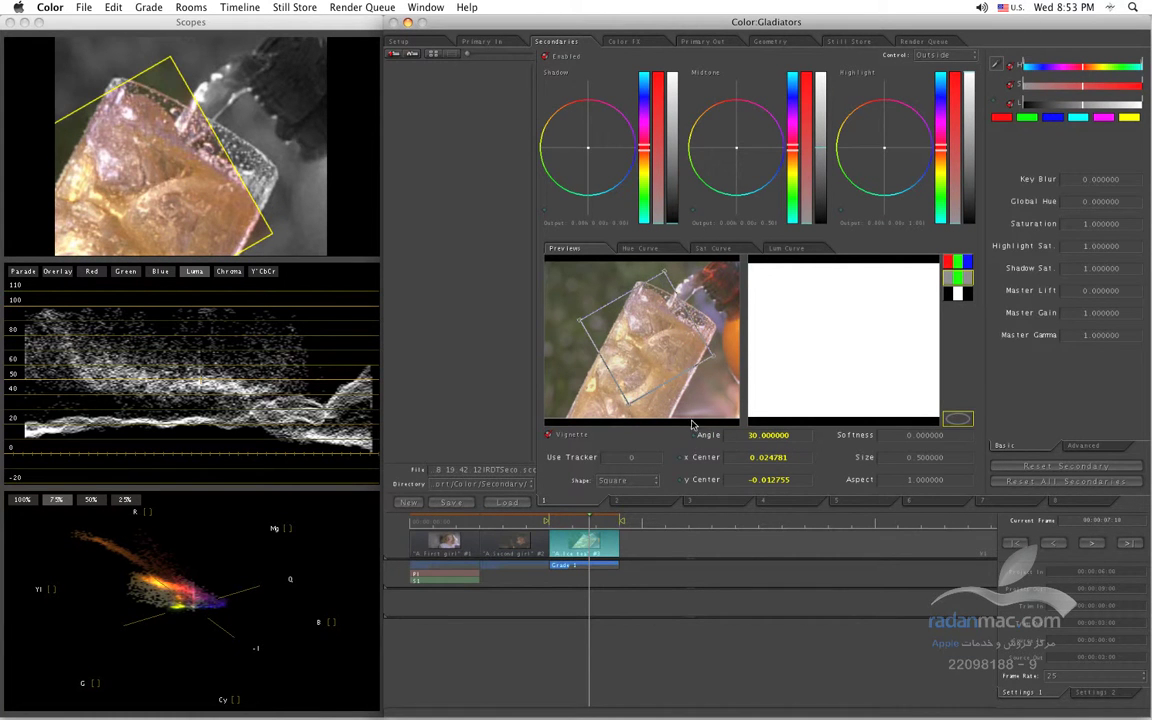
left_click_drag(676, 366, 686, 377)
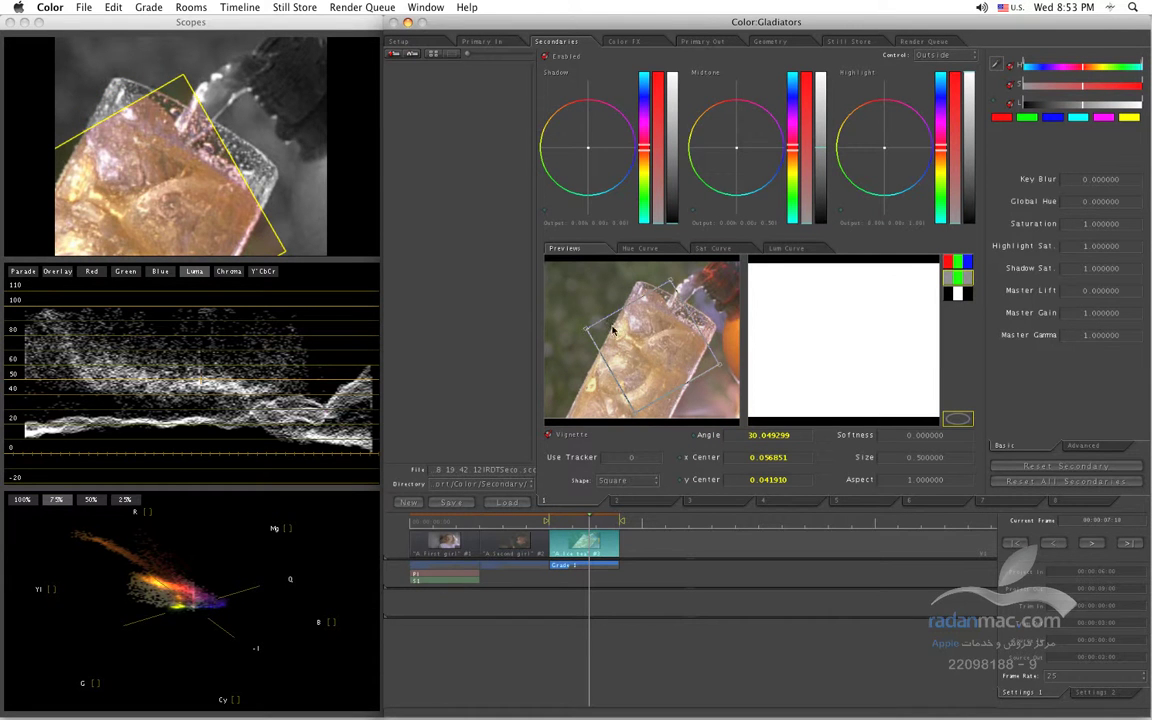
left_click_drag(620, 336, 616, 330)
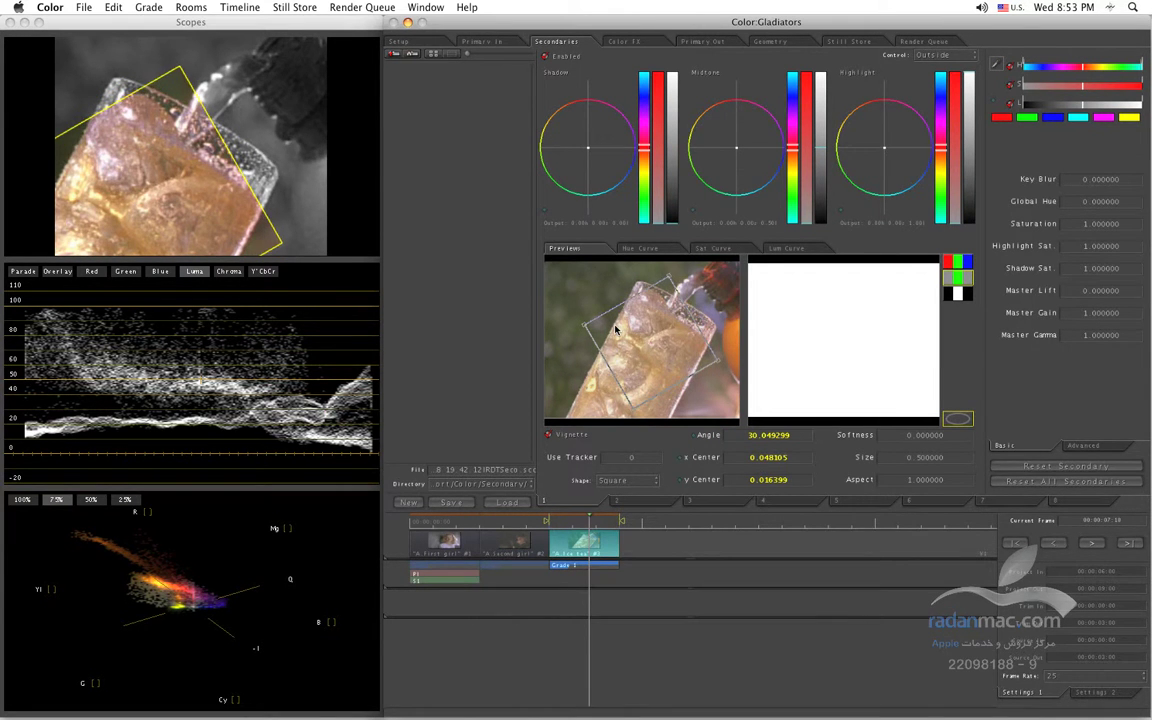
Switch the vignette to User Shape and trace a closed B-Spline around the whole glass, extending just below the image's lower edge
left_click(627, 481)
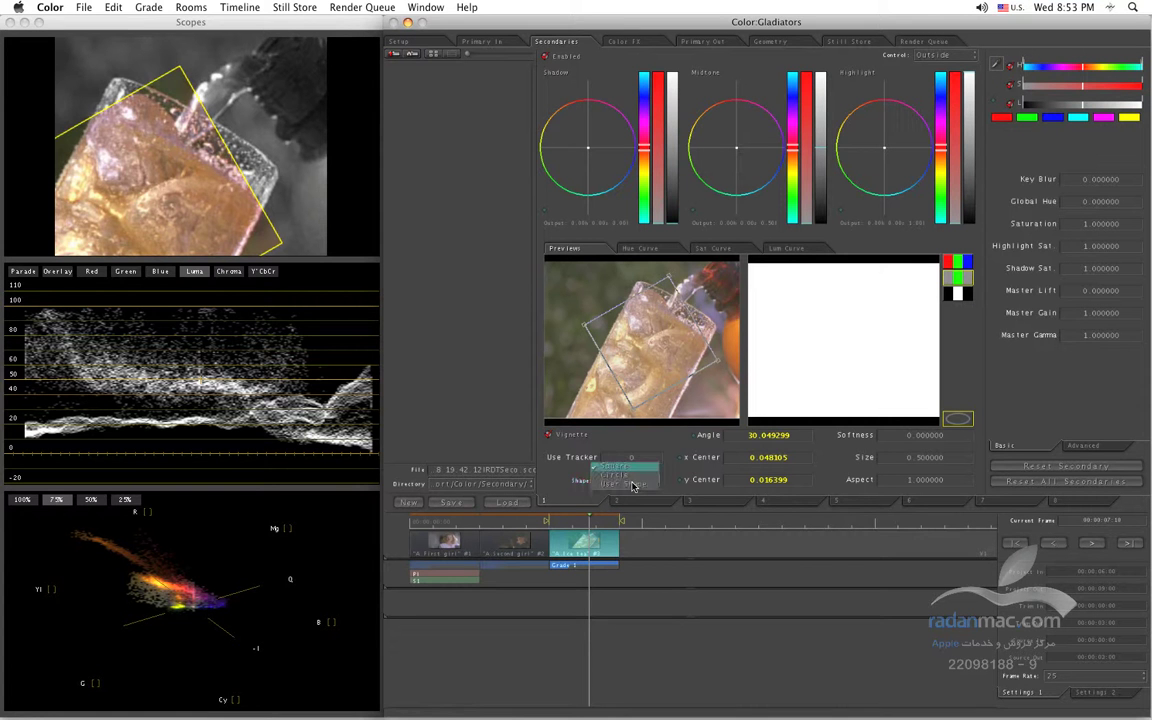
left_click(627, 485)
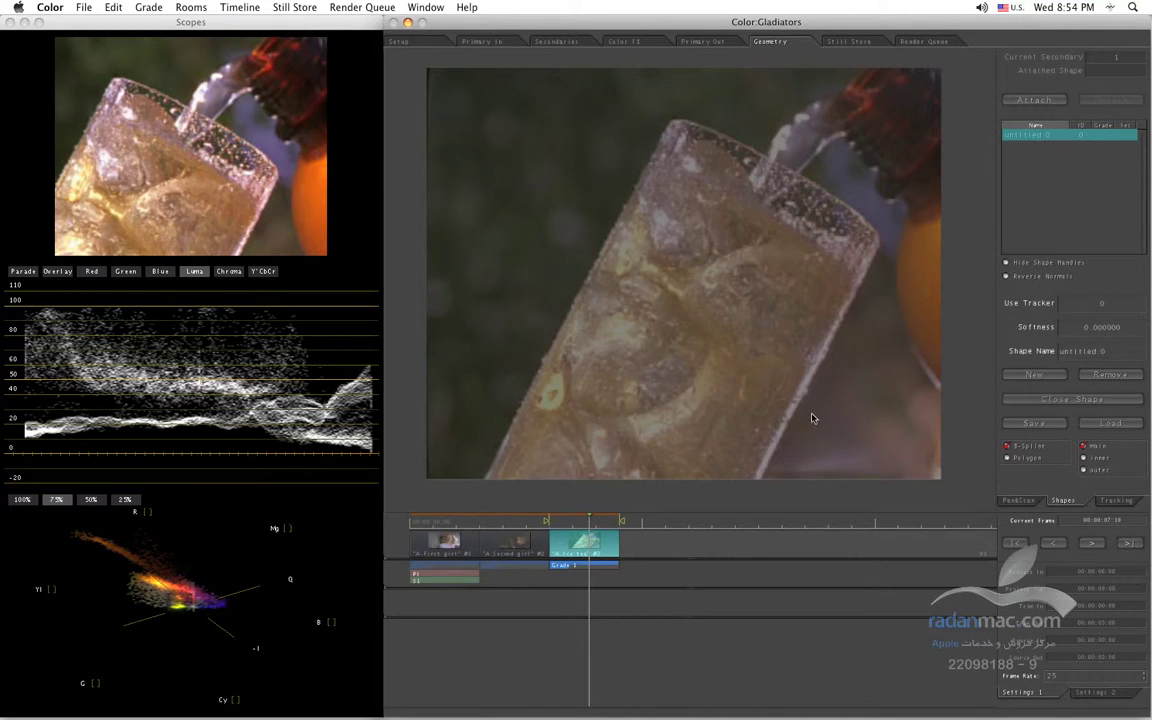
left_click(748, 496)
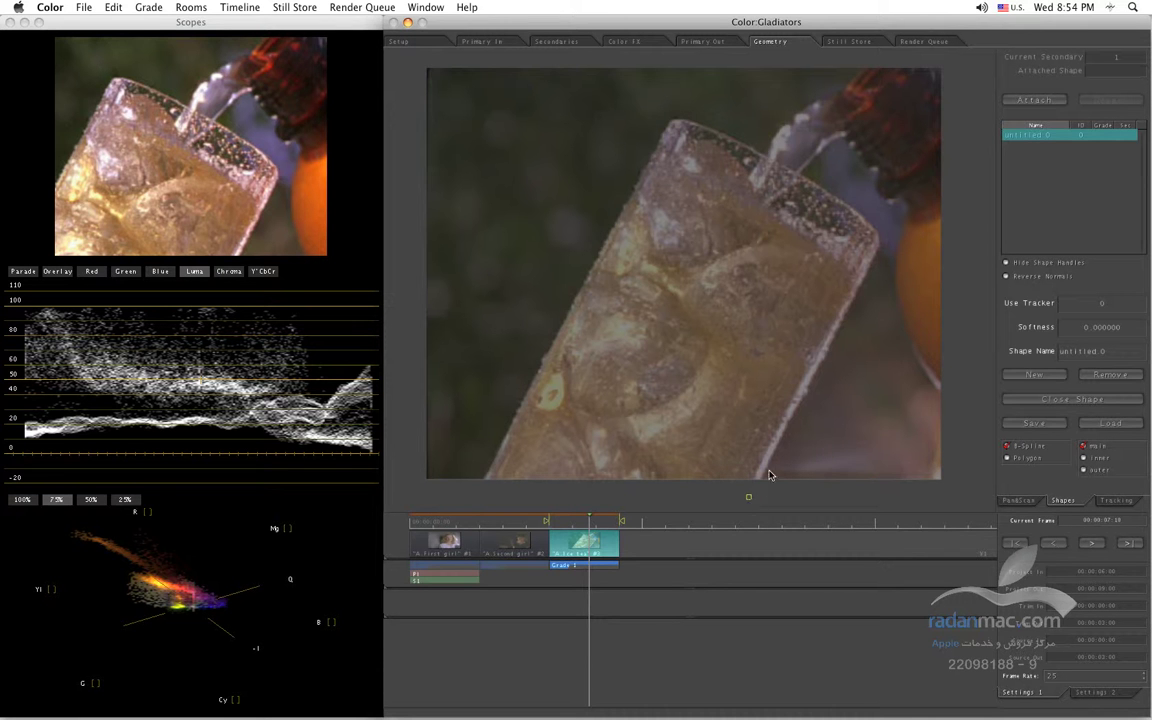
left_click(820, 359)
left_click(877, 252)
left_click(872, 224)
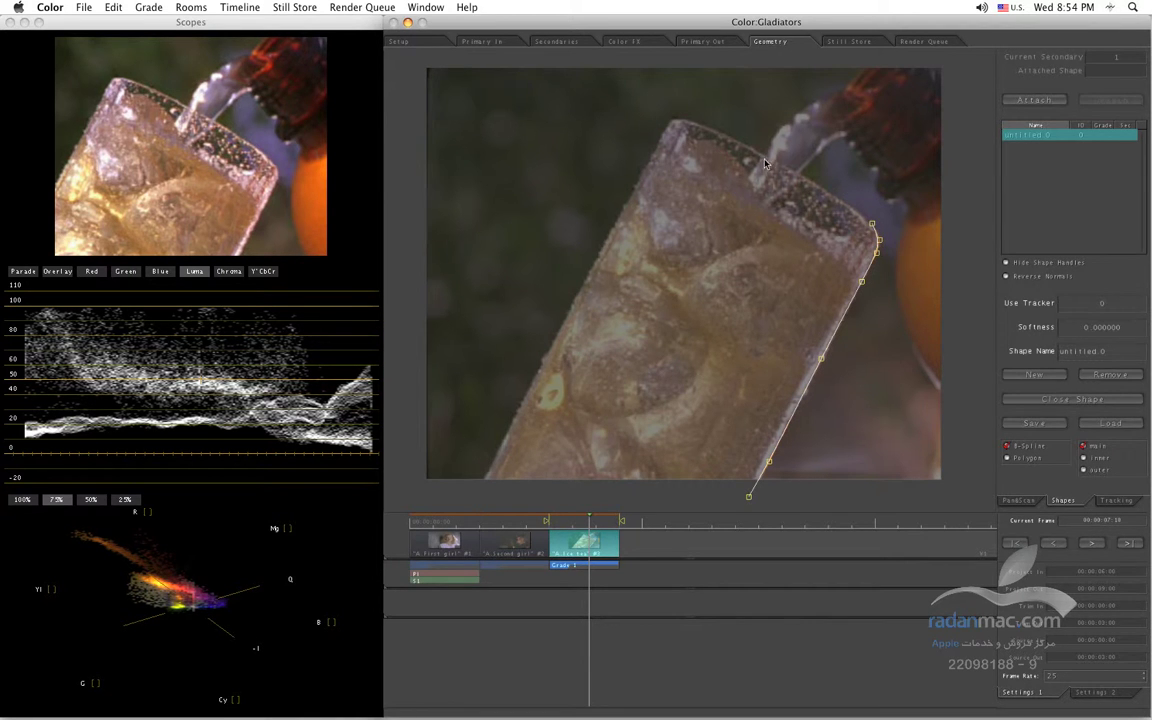
left_click(802, 177)
left_click_drag(839, 194, 834, 197)
left_click(738, 140)
left_click(700, 123)
left_click_drag(700, 125, 698, 126)
left_click(675, 121)
left_click(654, 151)
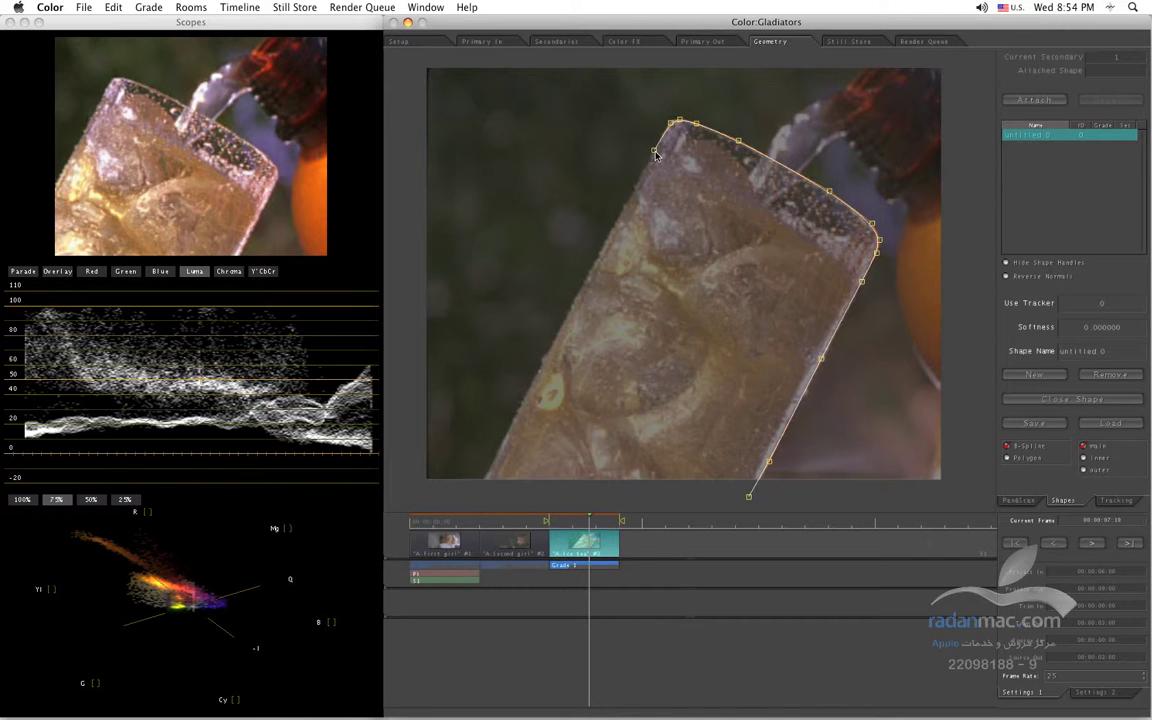
left_click(502, 446)
left_click(479, 483)
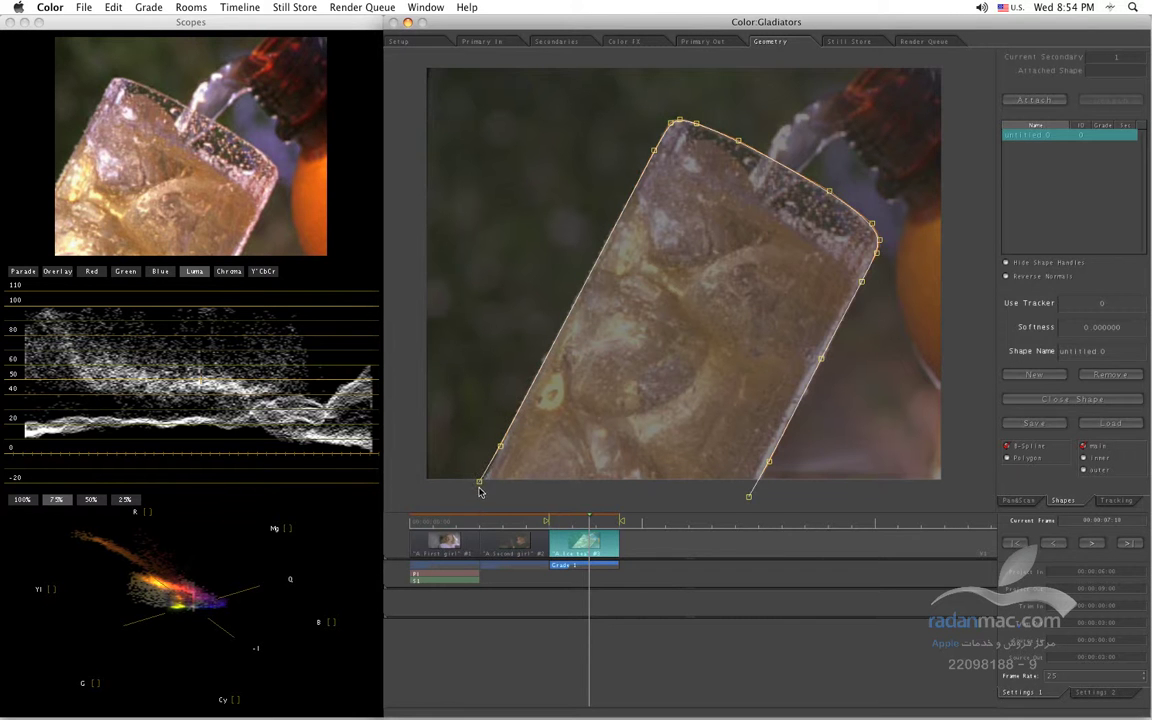
left_click(510, 492)
left_click(737, 497)
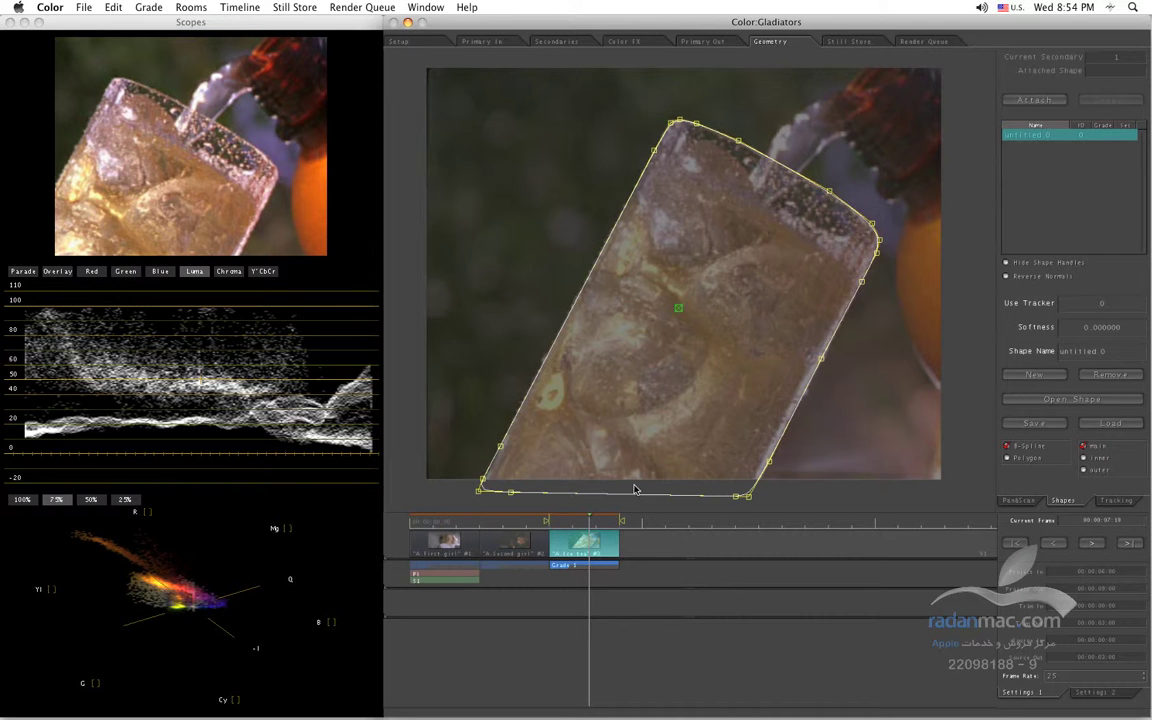
left_click_drag(645, 527, 776, 527)
mouse_move(674, 527)
left_mouse_down()
mouse_move(893, 519)
mouse_move(645, 524)
mouse_move(738, 524)
mouse_move(666, 527)
mouse_move(700, 528)
mouse_move(690, 526)
left_mouse_up()
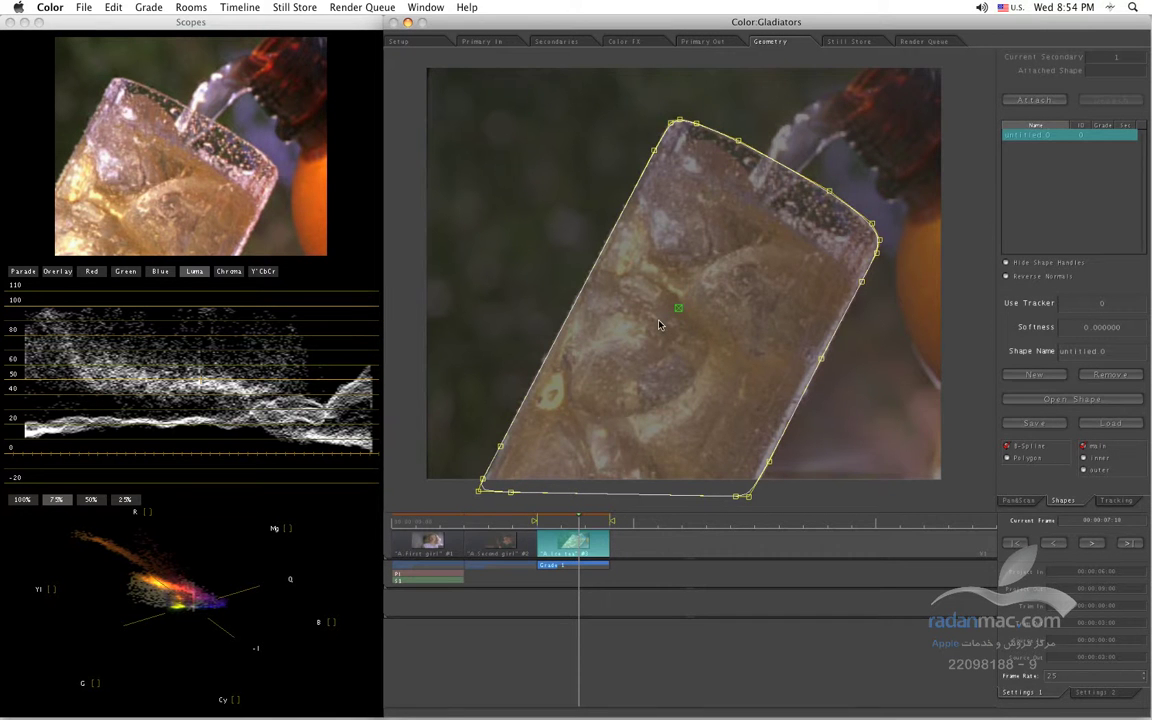
Refine the traced shape's control points at the glass's upper-left corner and along the rim to fit the edge more closely
scroll(659, 325, "up", 5)
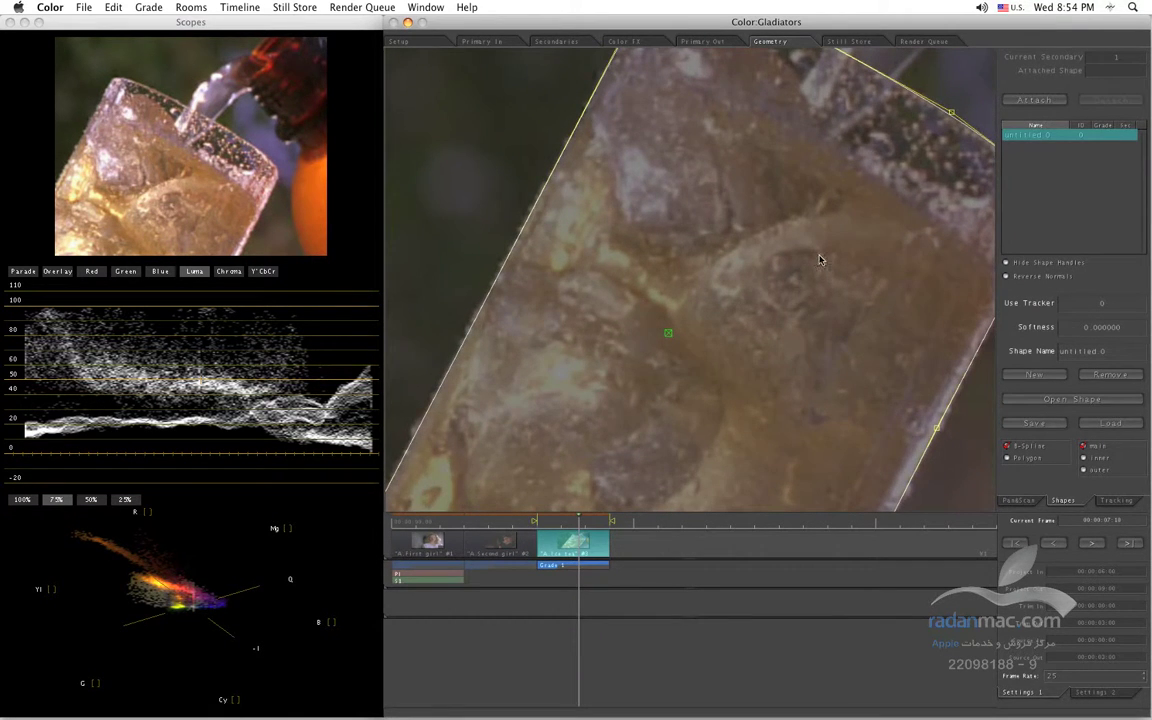
scroll(753, 442, "down", 6)
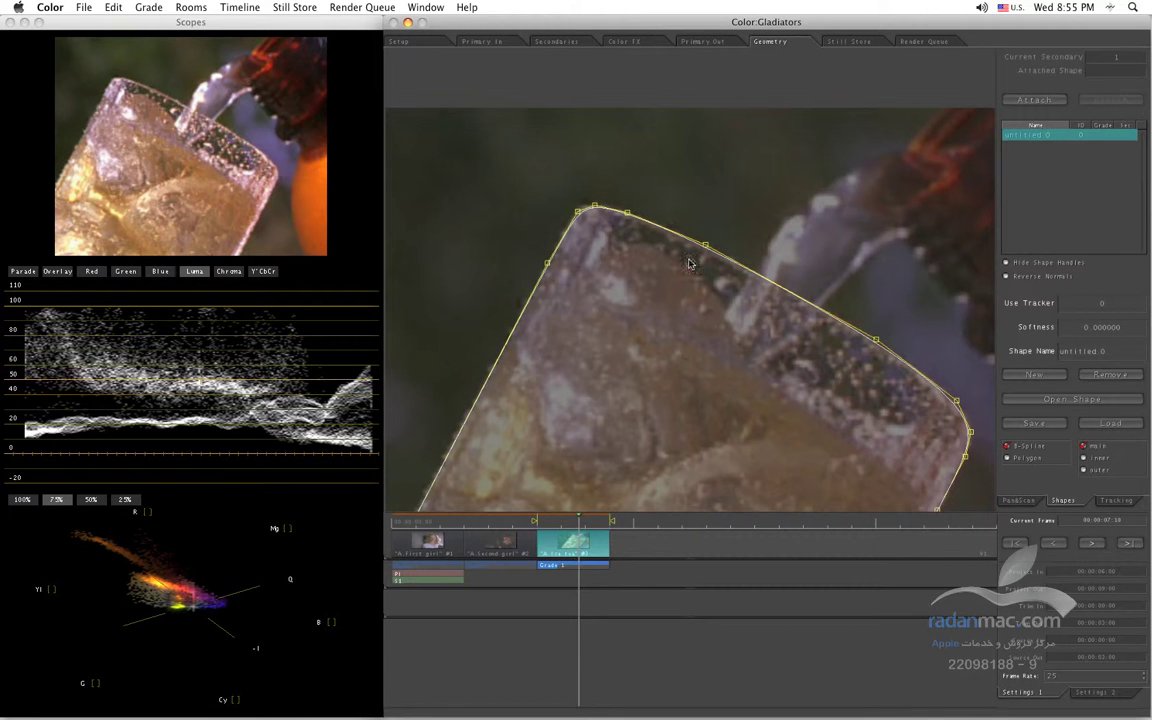
scroll(571, 260, "up", 5)
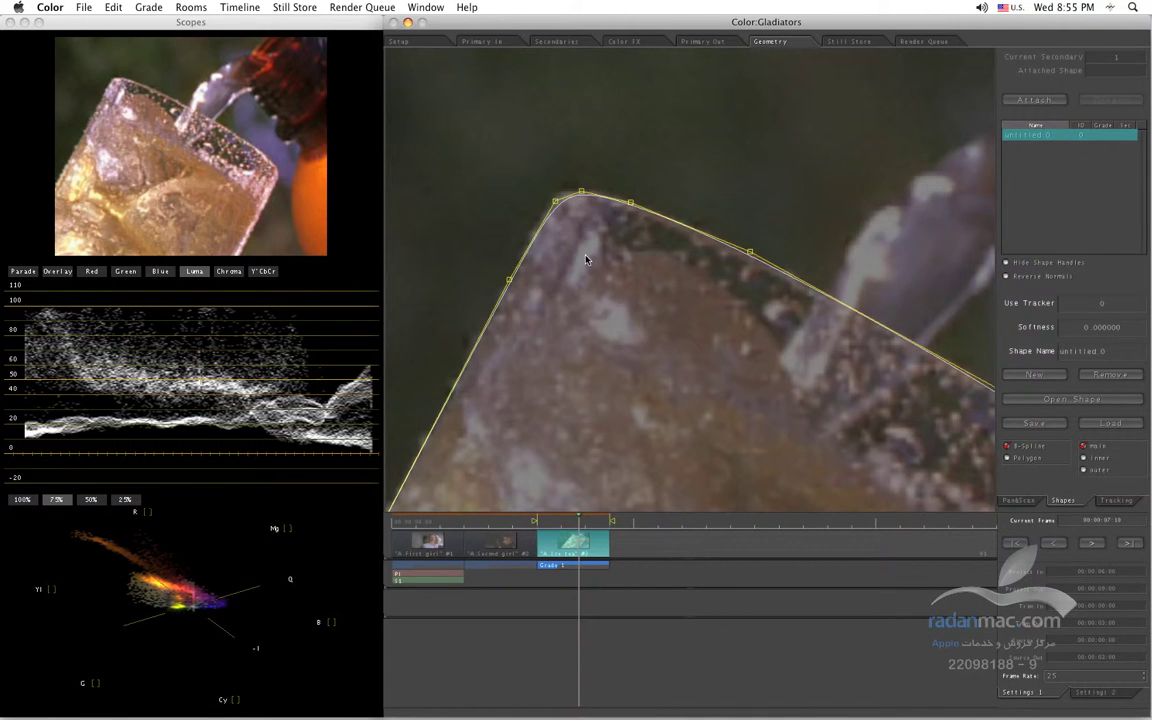
left_click_drag(555, 205, 562, 191)
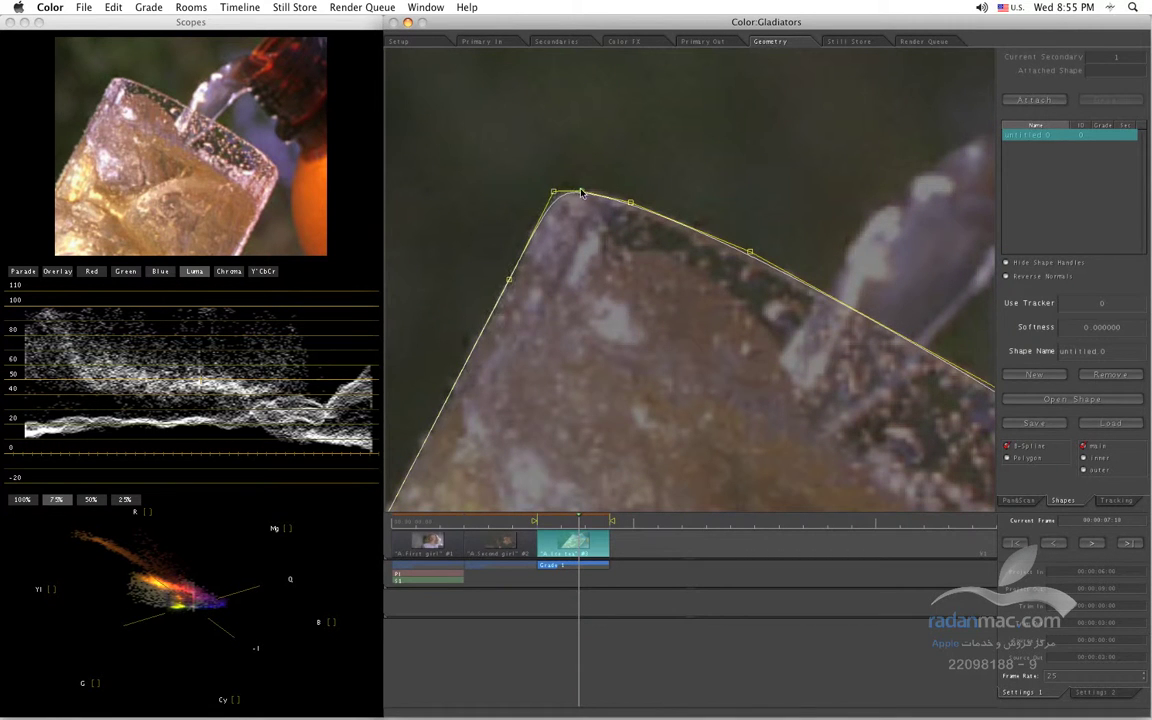
left_click_drag(750, 252, 757, 244)
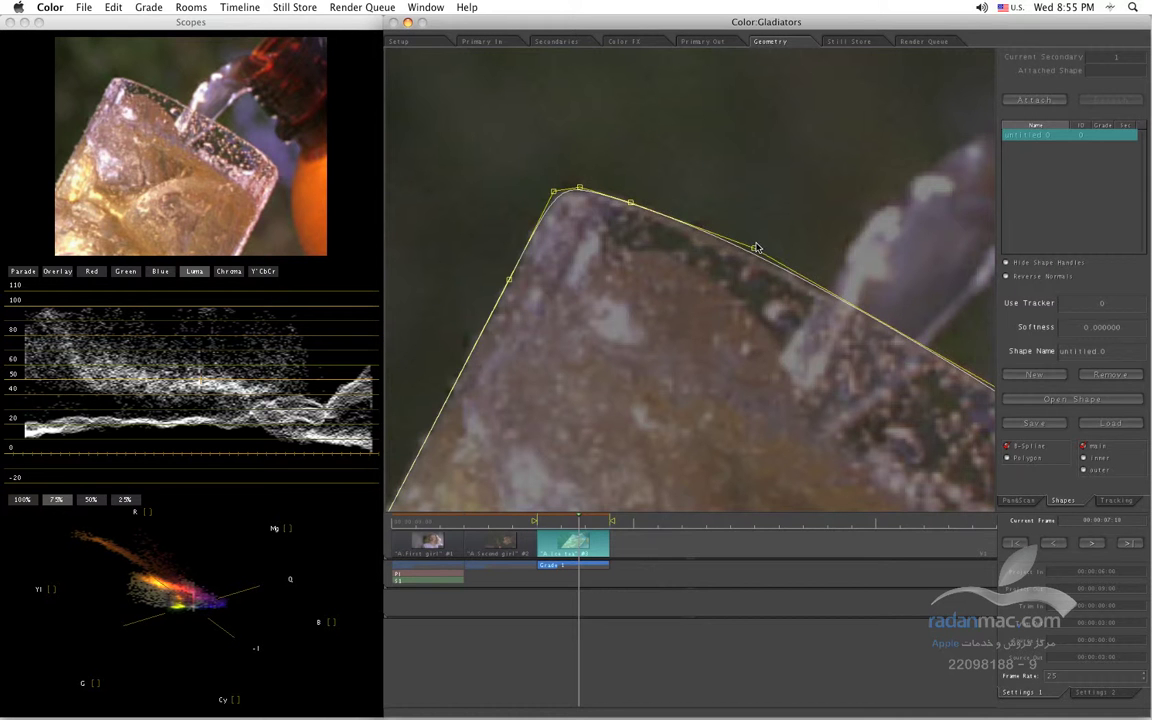
left_click_drag(805, 340, 771, 316)
left_click_drag(422, 354, 661, 364)
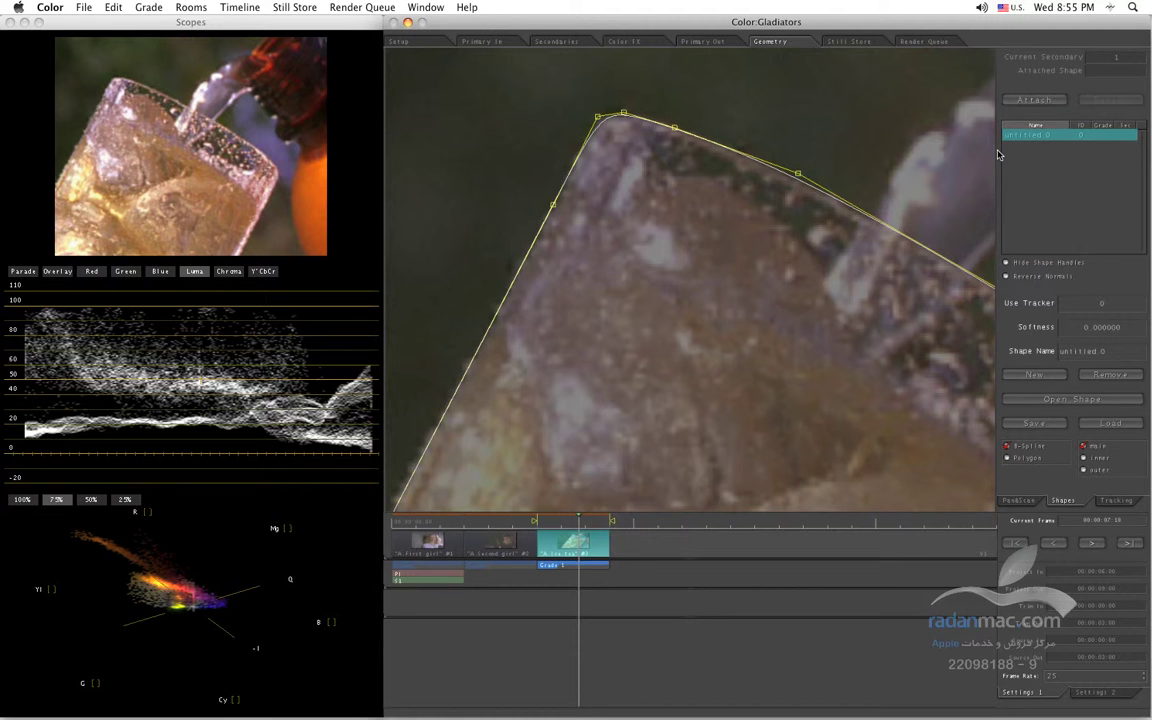
Attach the glass shape to secondary 1 and show the secondary's black-and-white matte in the preview
left_click(549, 42)
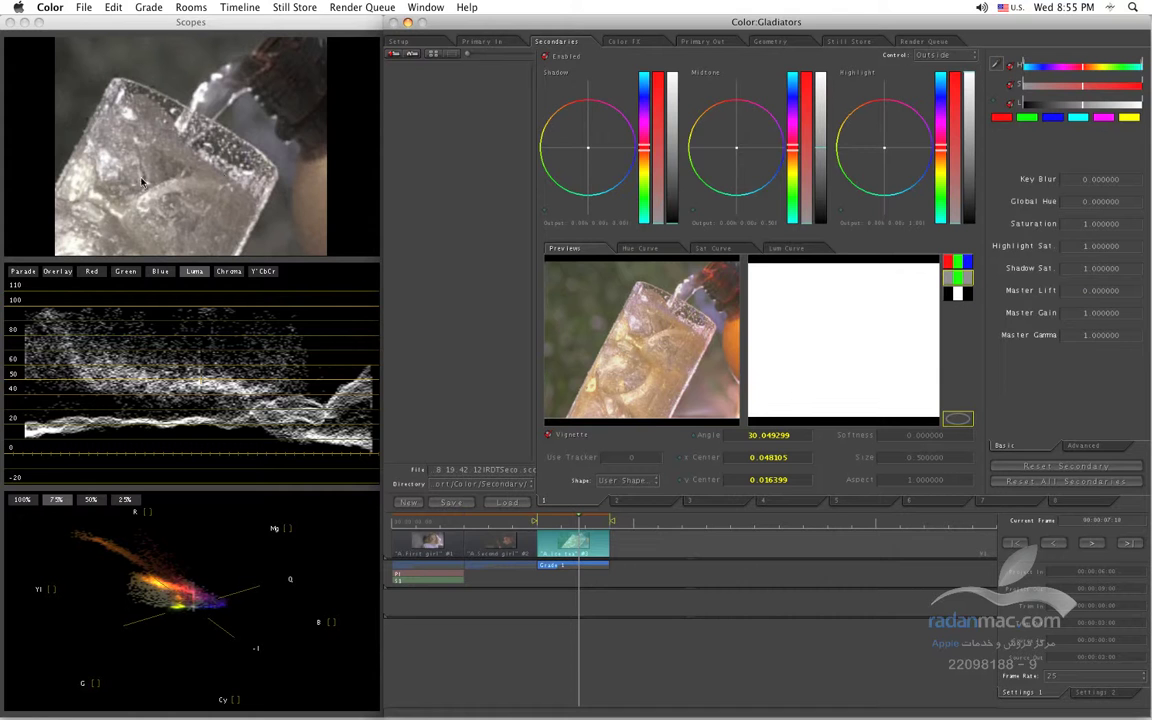
left_click(775, 40)
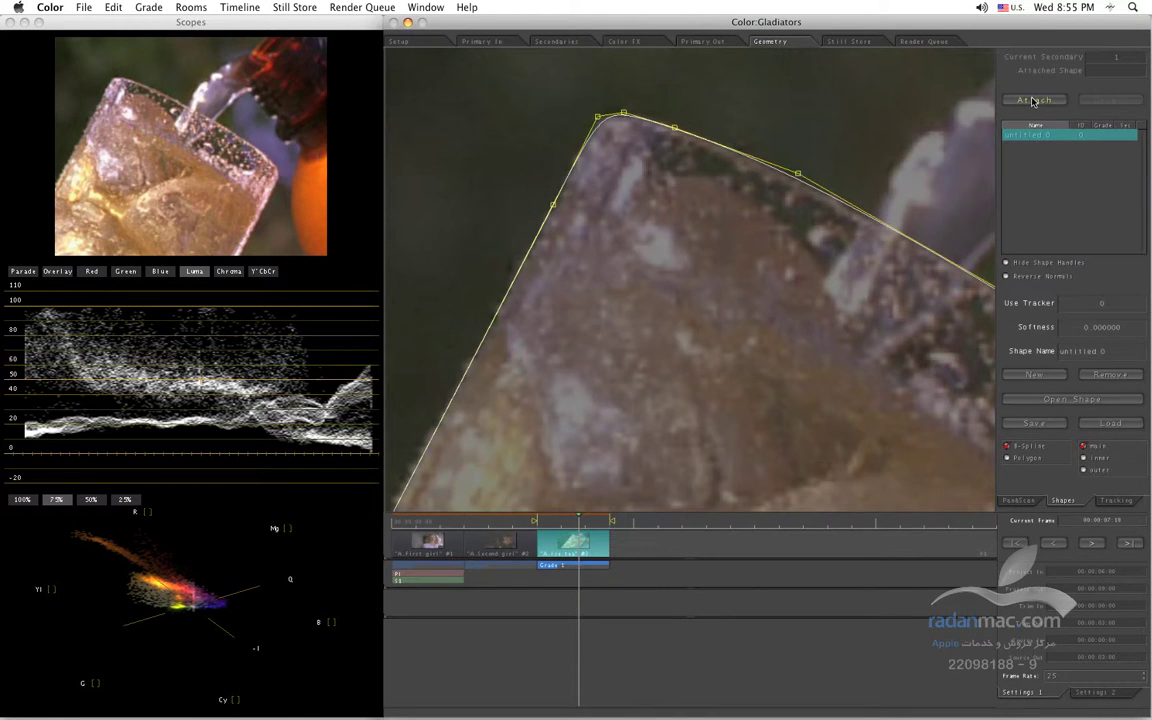
left_click(1035, 134)
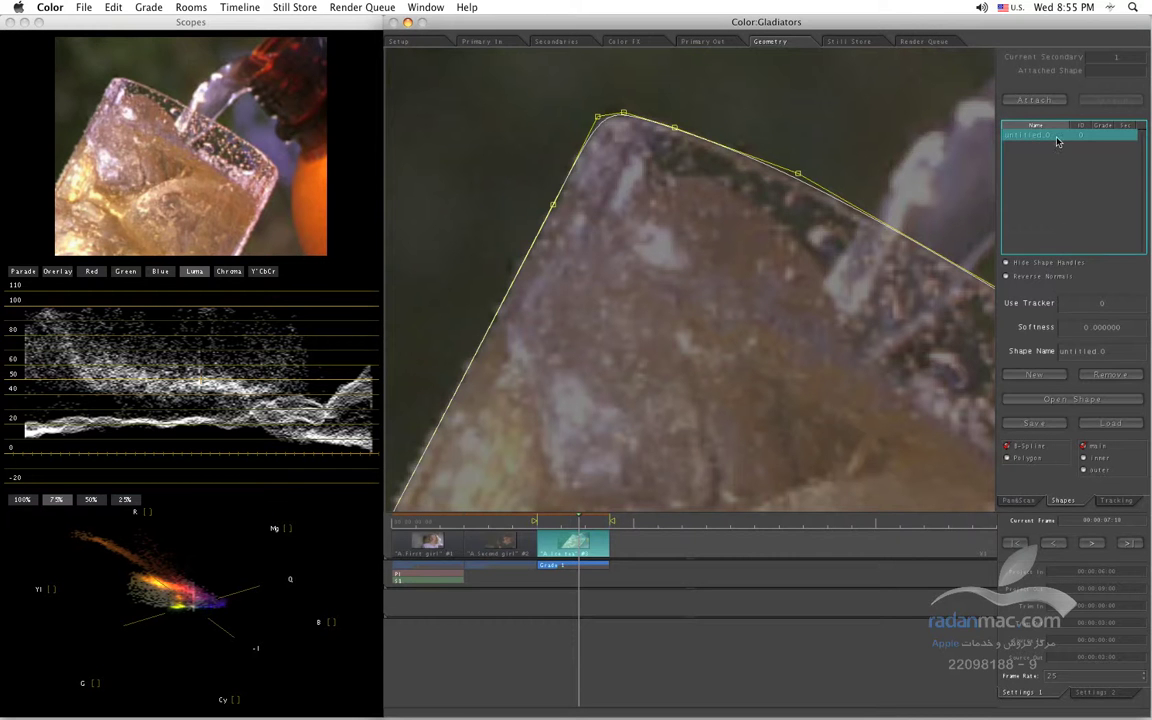
left_click(1038, 101)
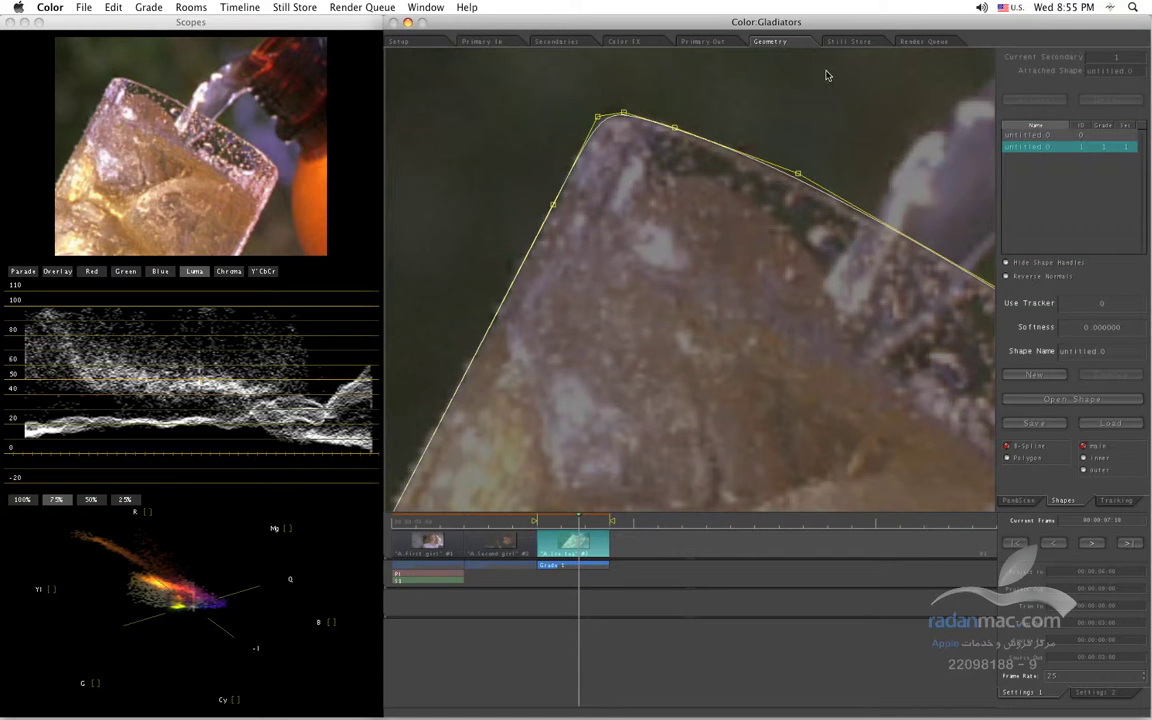
left_click(563, 41)
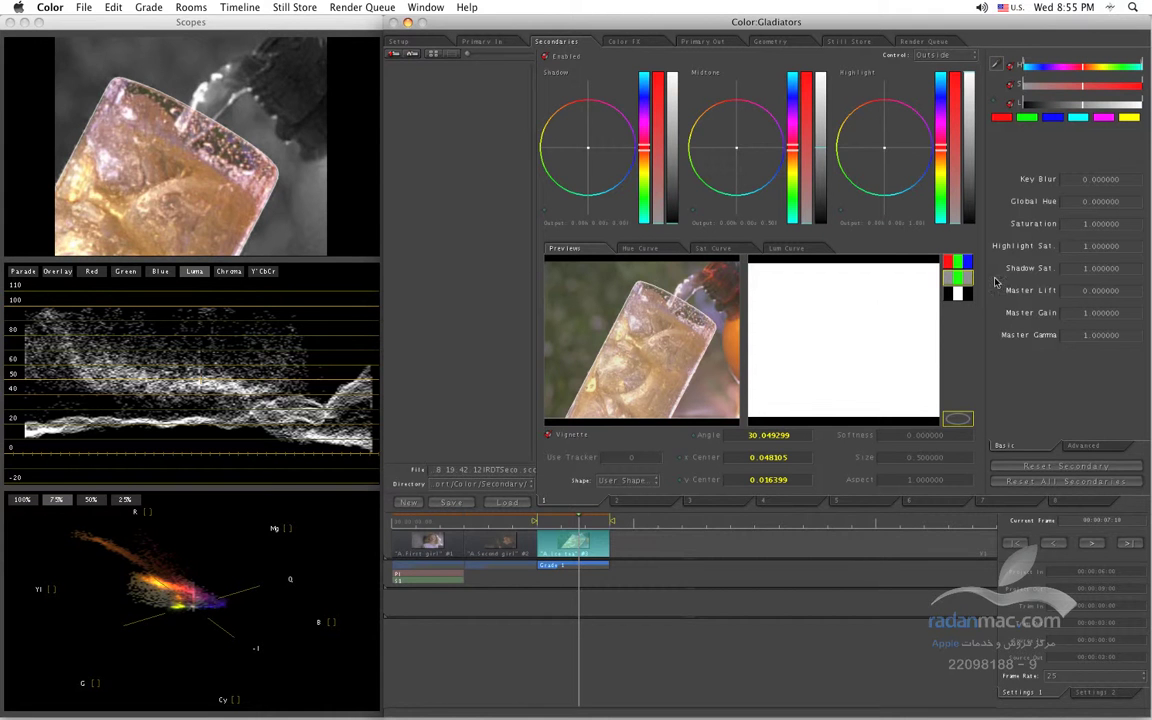
left_click(962, 293)
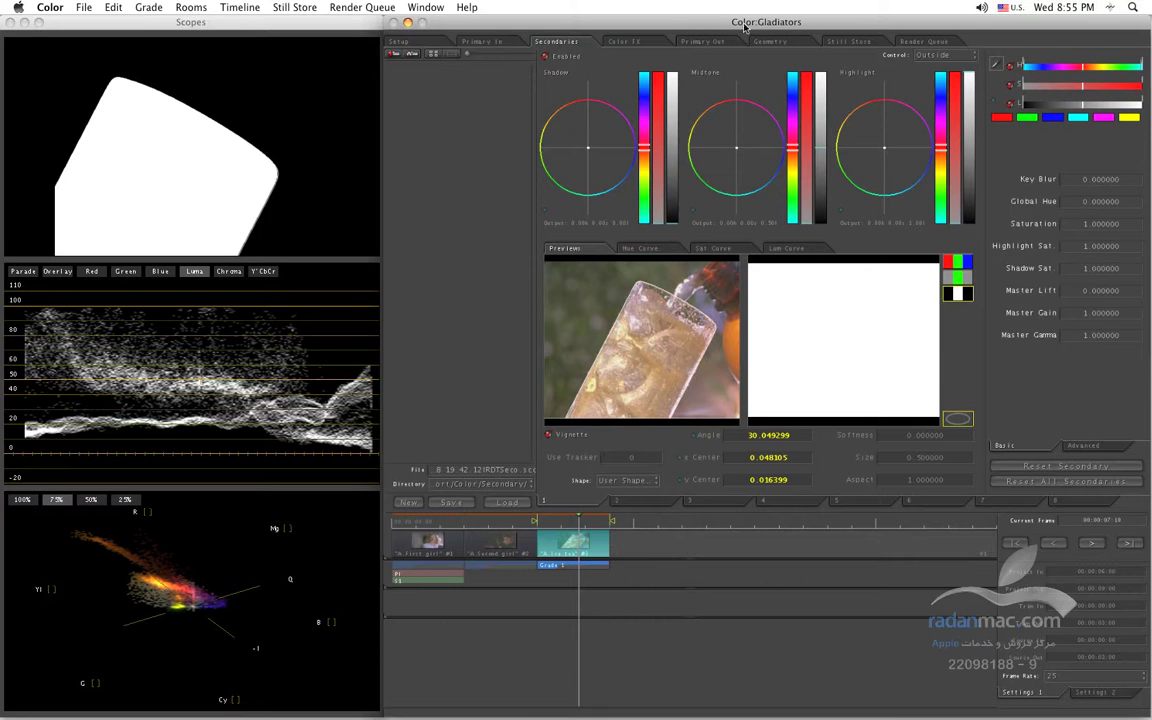
Set the softness of the attached glass shape to 0.2
left_click(768, 42)
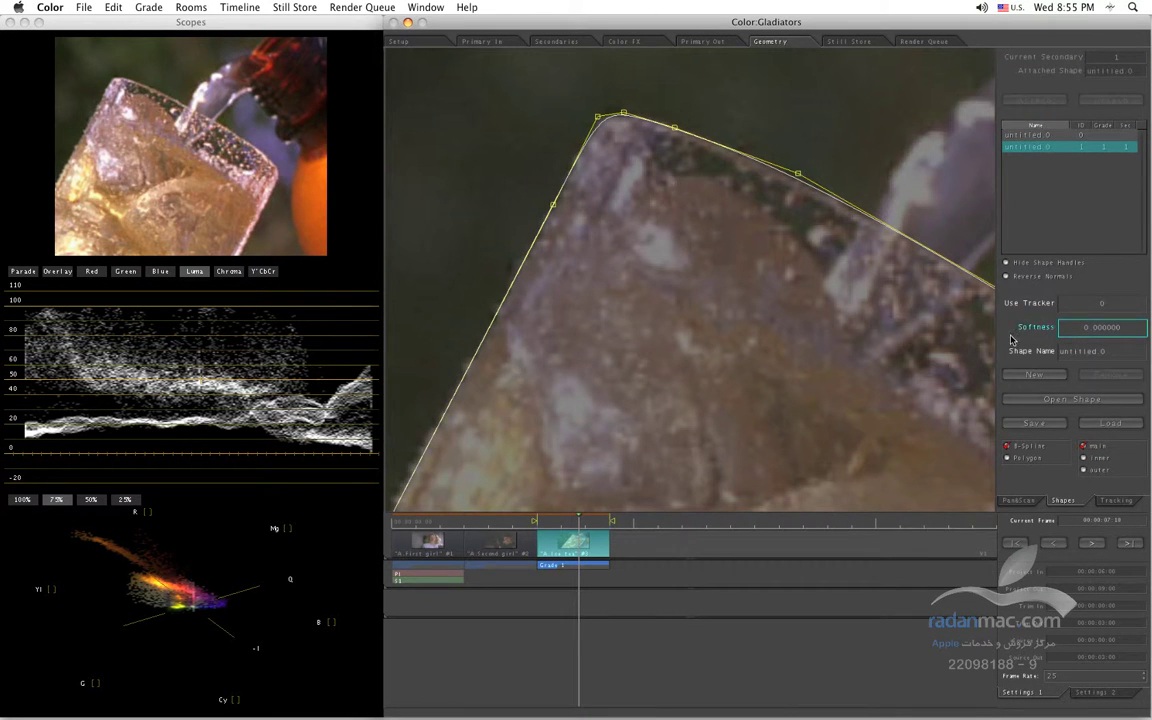
left_click(558, 42)
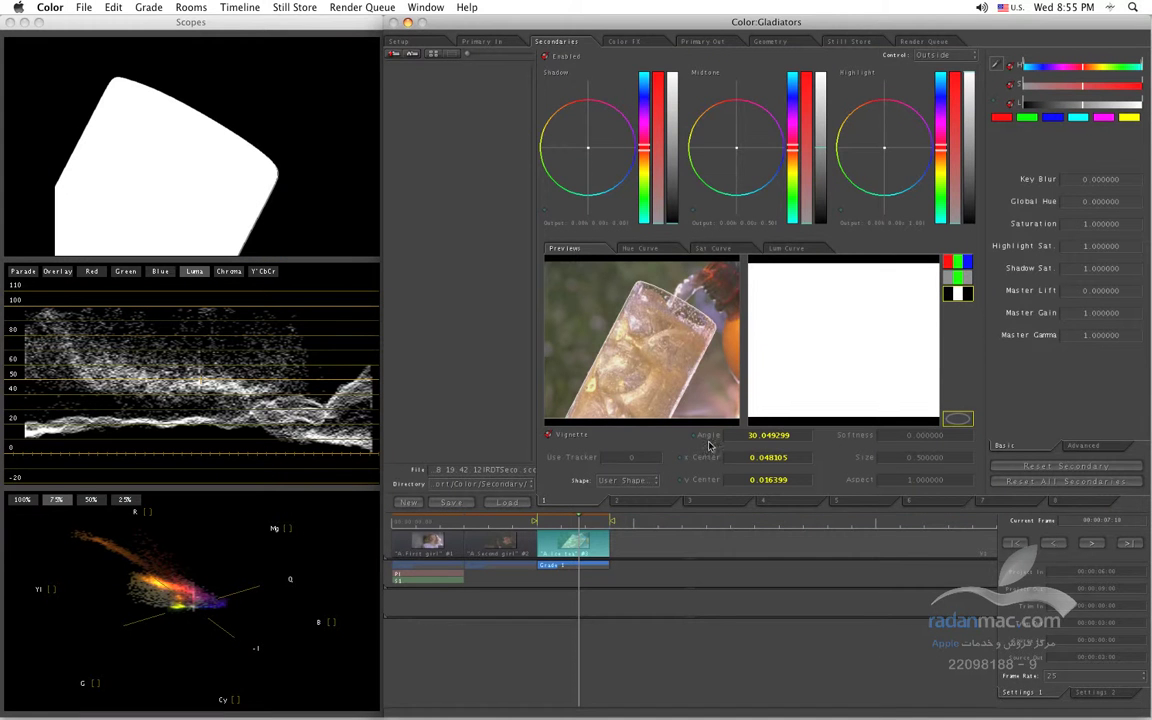
left_click(770, 42)
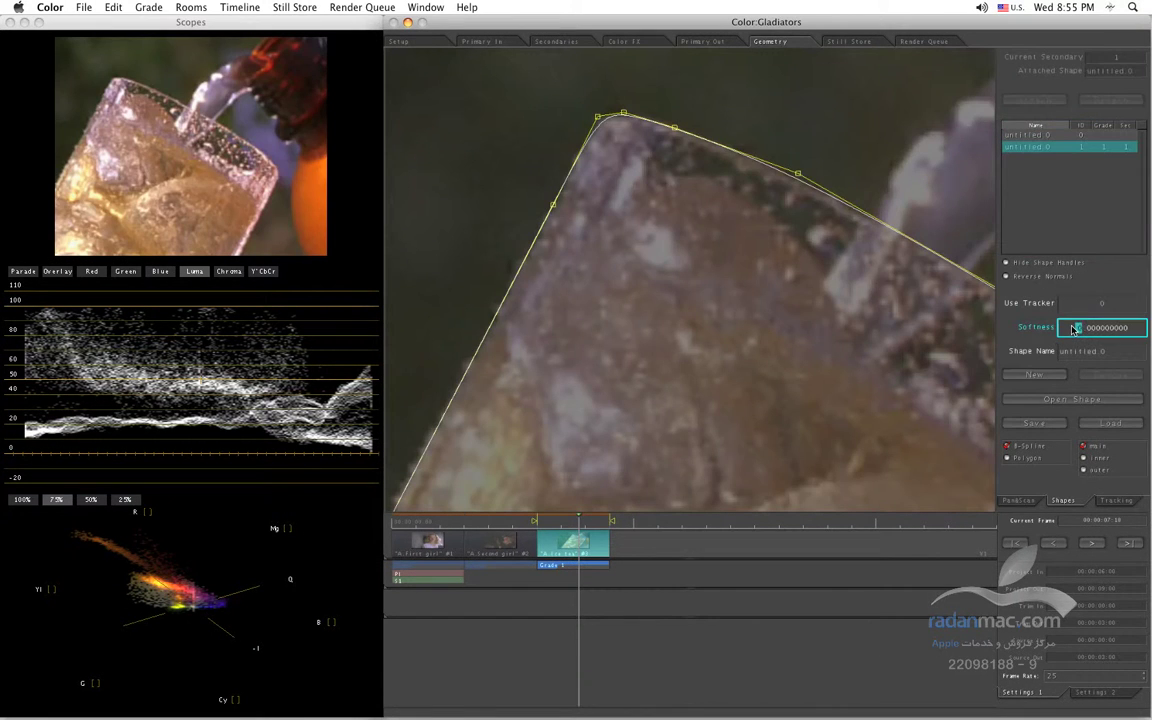
type("0.2")
key("Return")
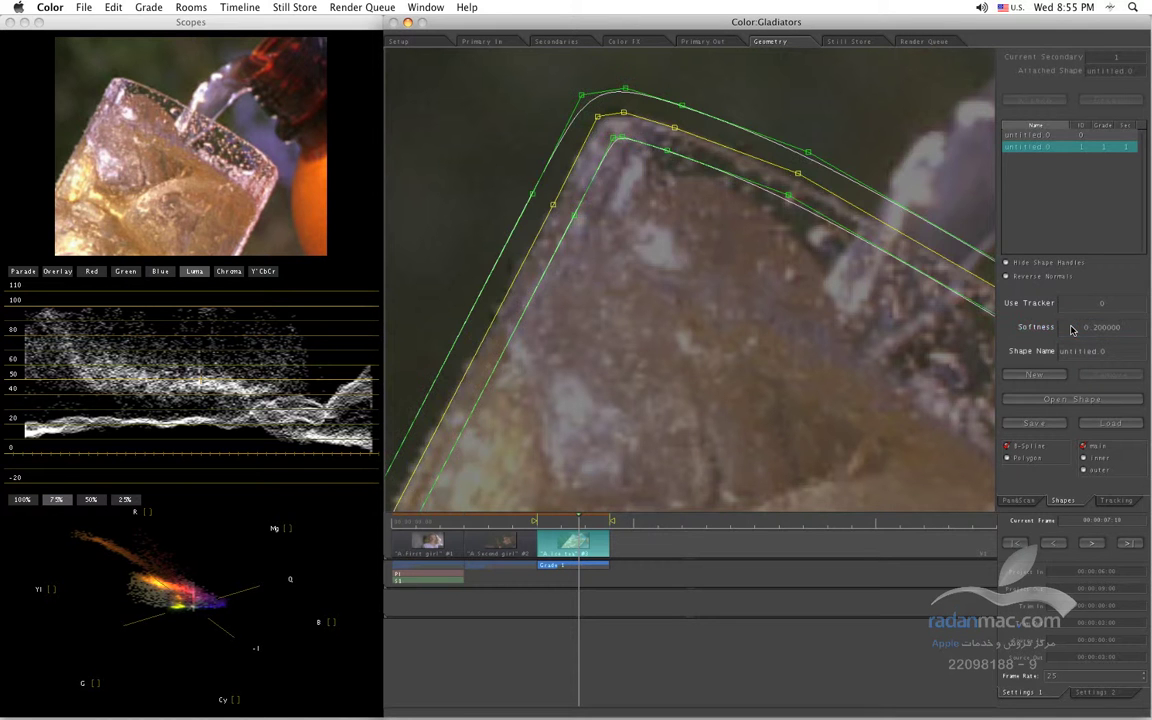
Show secondary 1's result in full colour and darken the midtones and shadows outside the glass shape
left_click(552, 41)
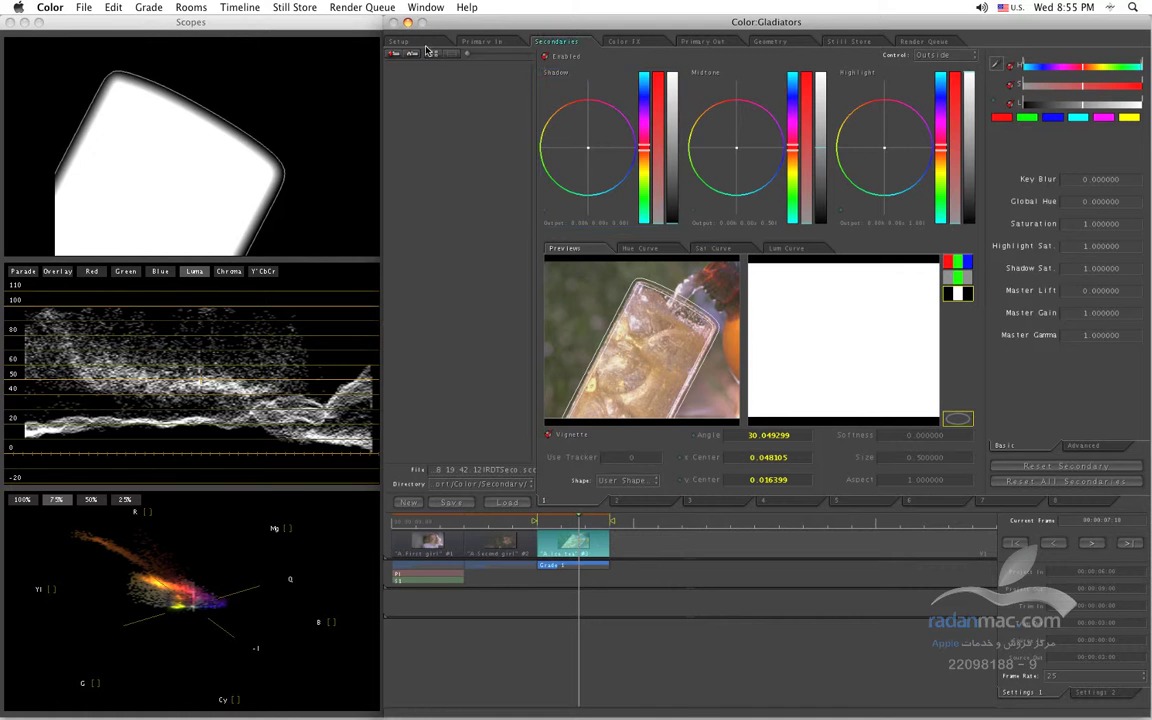
left_click(955, 264)
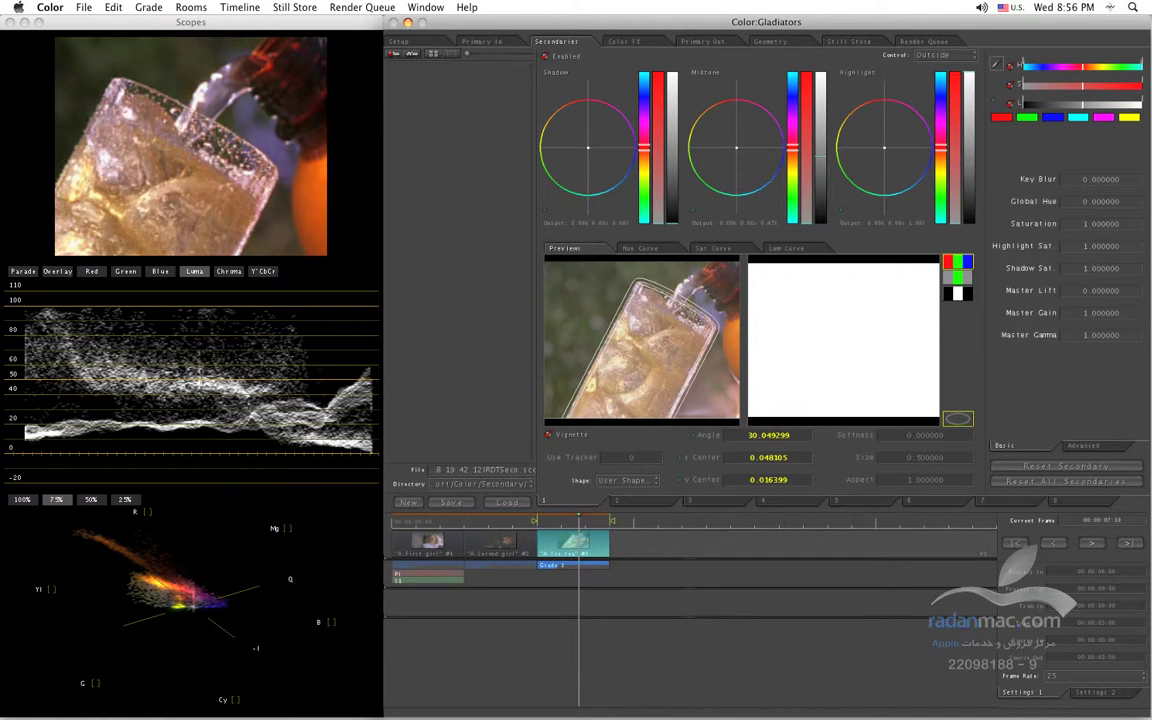
left_click(935, 56)
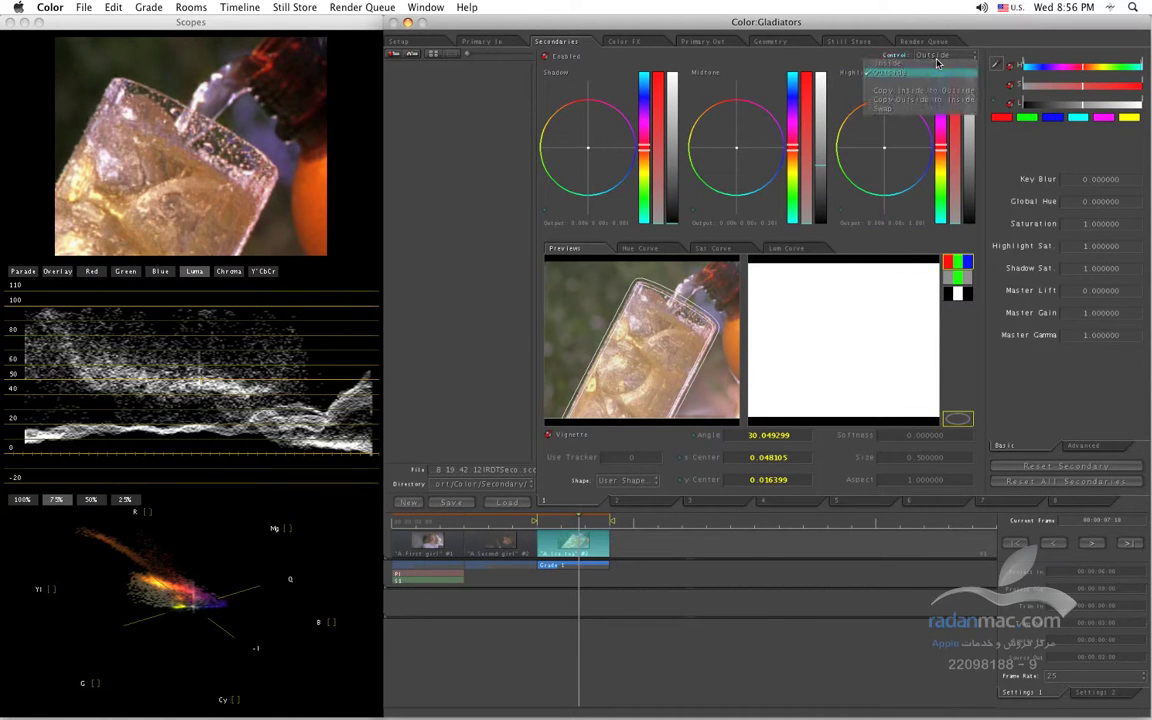
left_click(935, 70)
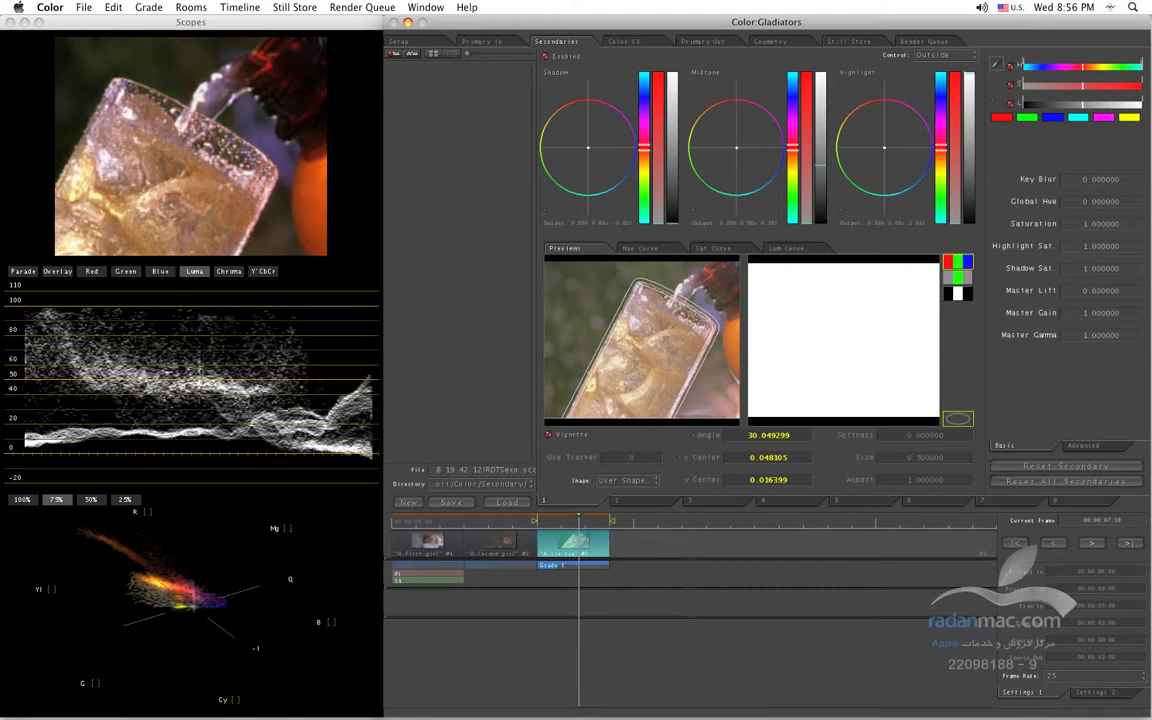
Switch the grading control to Inside and push the glass's midtones slightly toward orange
left_click(935, 56)
left_click(936, 64)
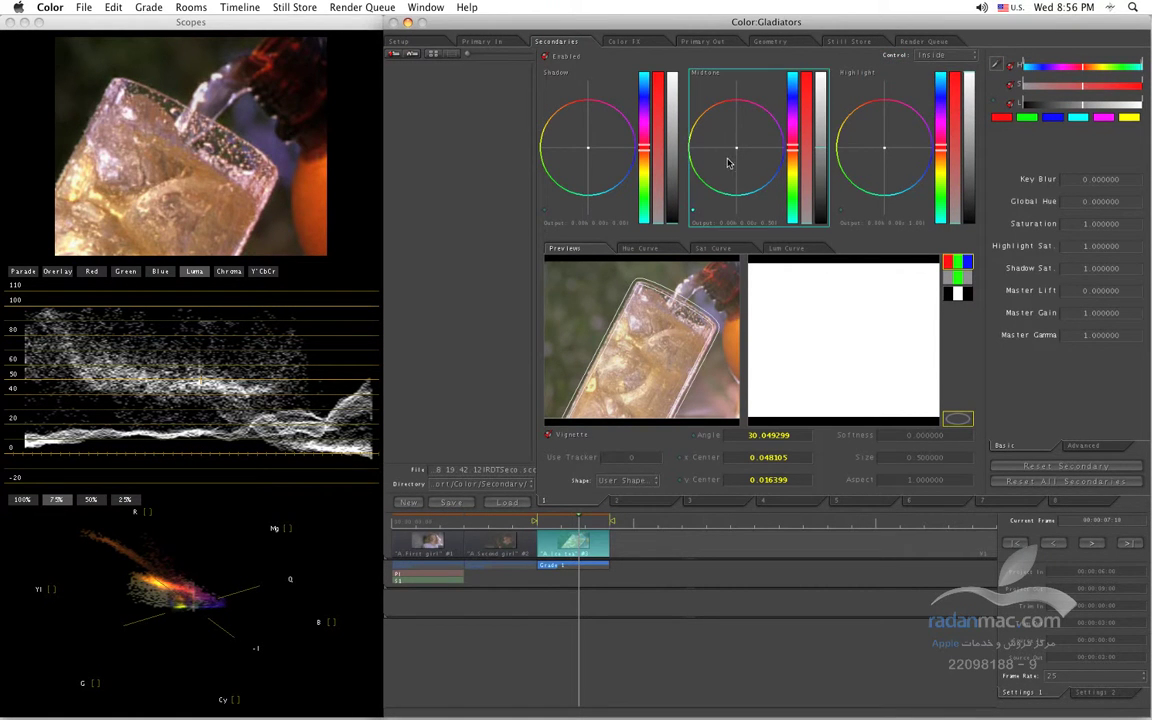
left_click_drag(738, 152, 734, 144)
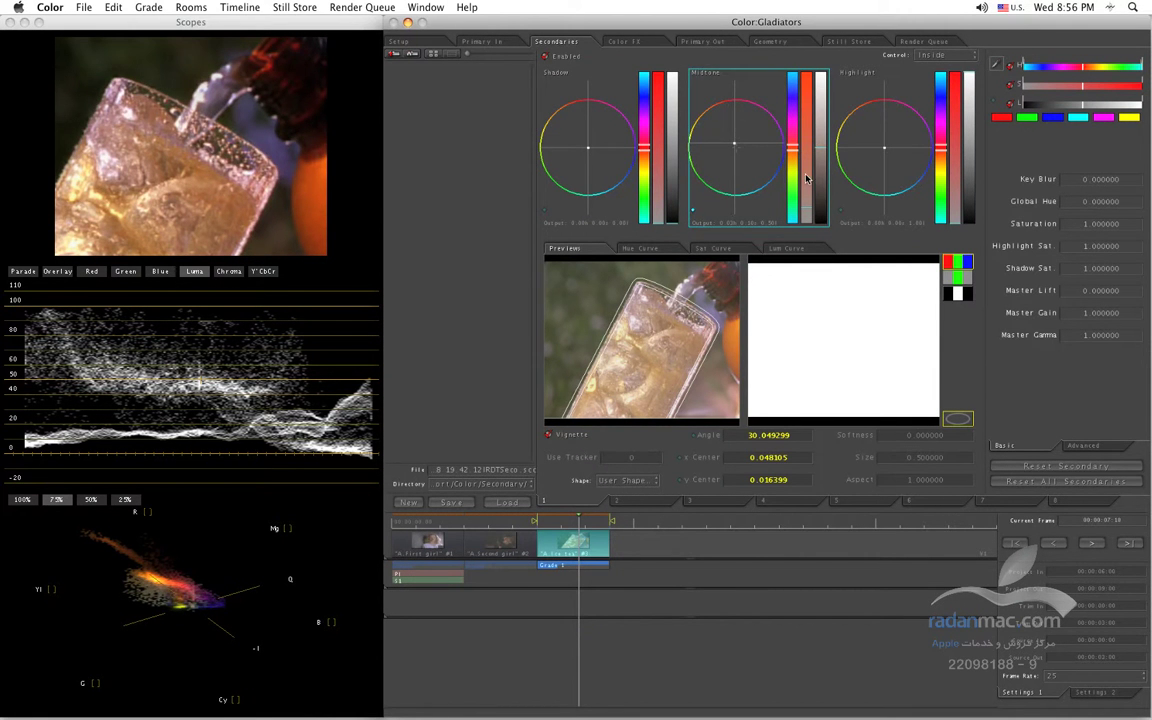
left_click_drag(725, 168, 733, 146)
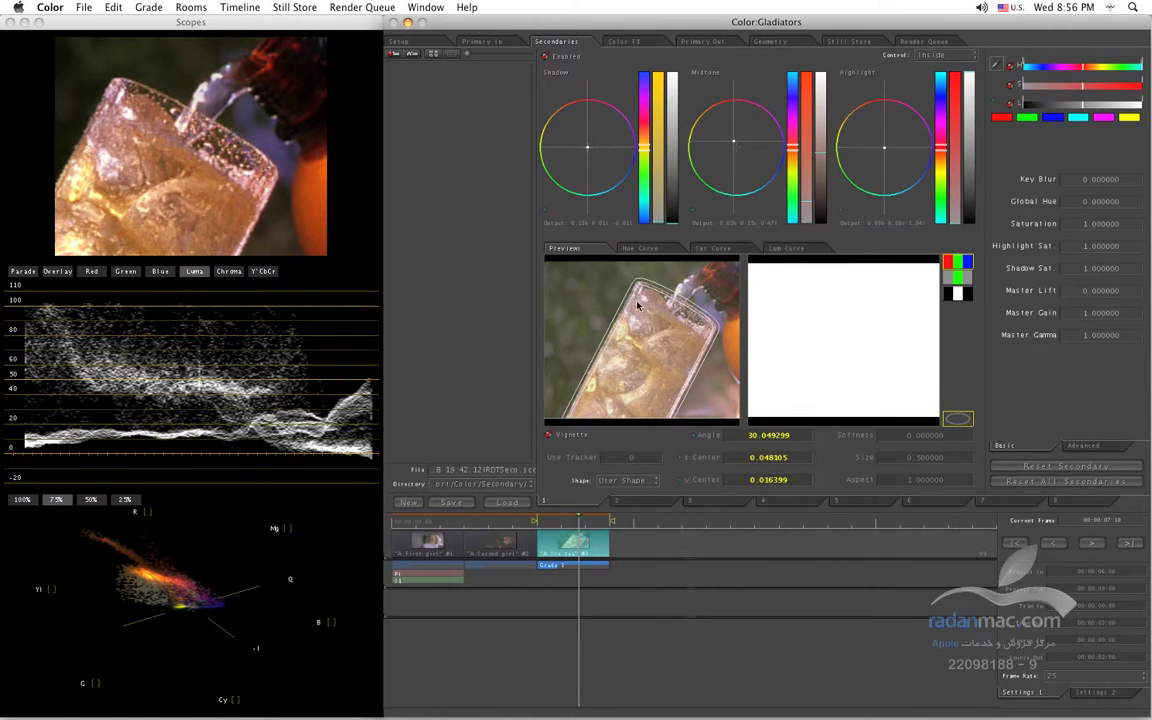
Add Sat Curve points that hold the reds and oranges at the centre line and pull the green-to-blue range well below it
left_click(640, 249)
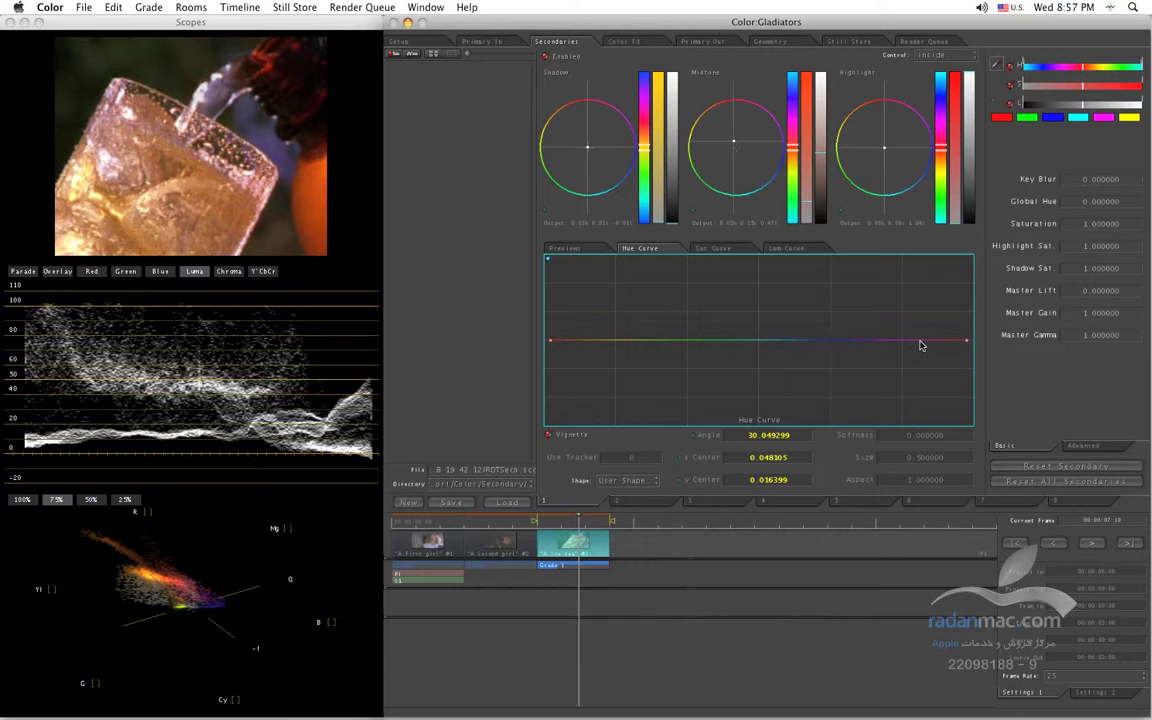
left_click(726, 249)
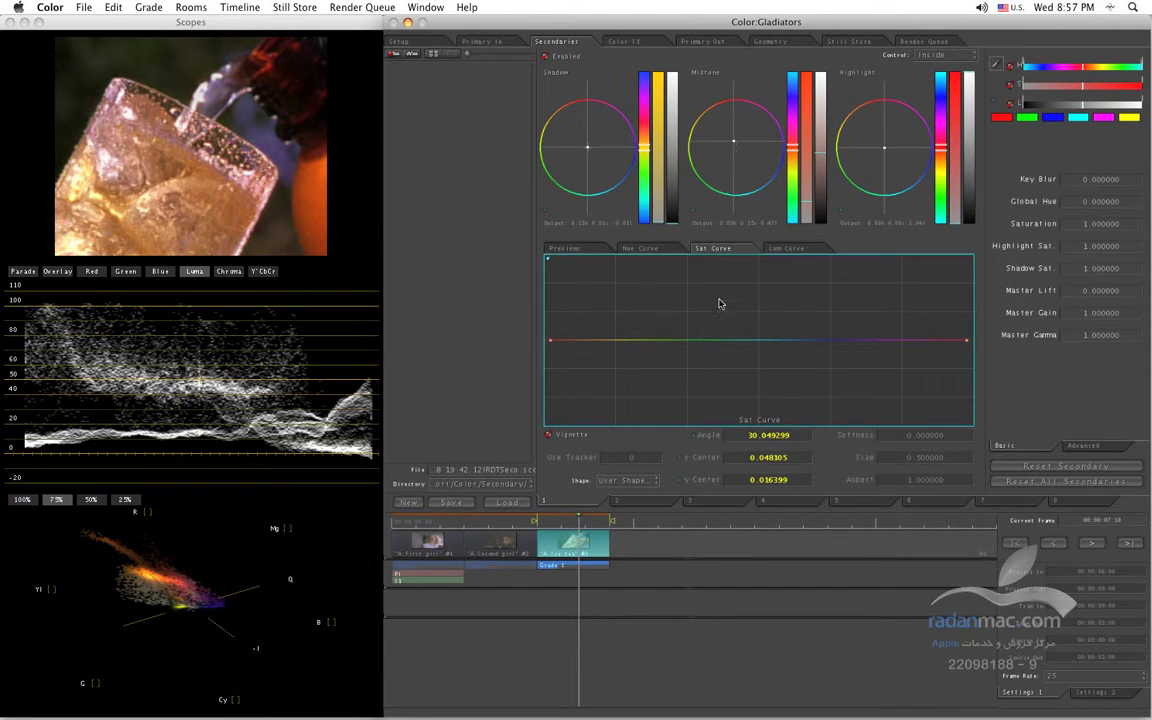
left_click(786, 248)
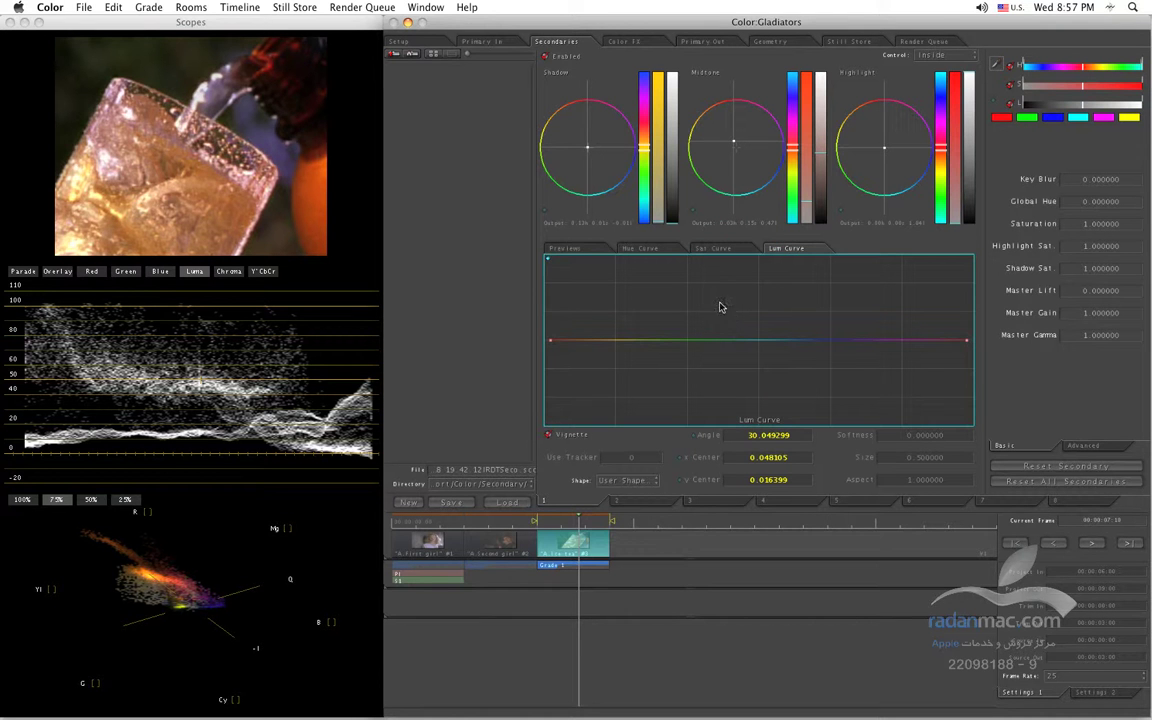
left_click(703, 251)
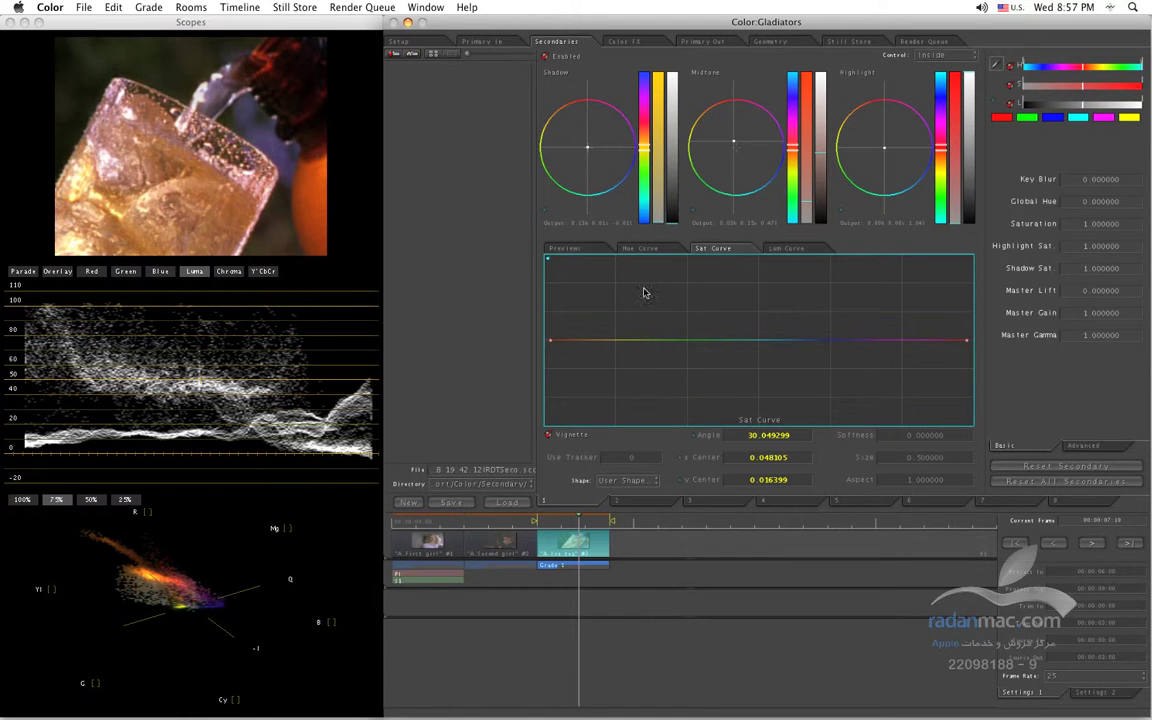
left_click(625, 341)
left_click(926, 342)
left_click_drag(658, 344, 652, 387)
left_click_drag(862, 355, 871, 404)
left_click_drag(655, 391, 654, 405)
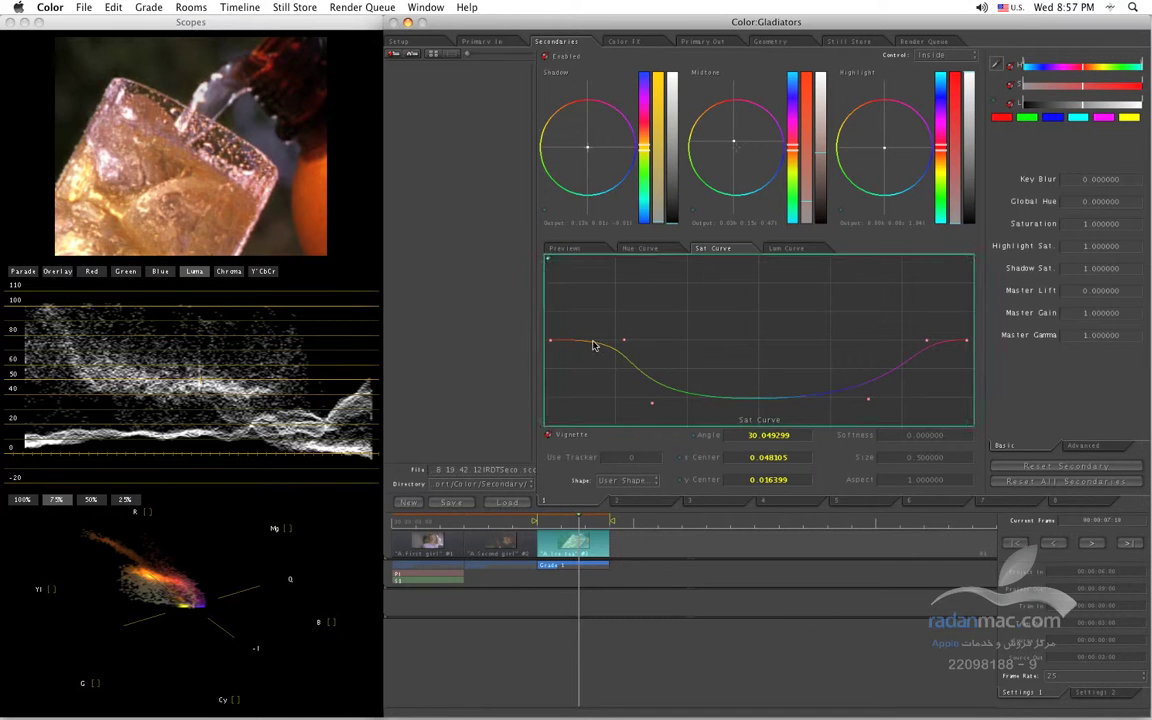
Look through secondary 1's hue, saturation and luminance curves and its shape preview
left_click(647, 249)
left_click(724, 252)
left_click(770, 250)
left_click(641, 252)
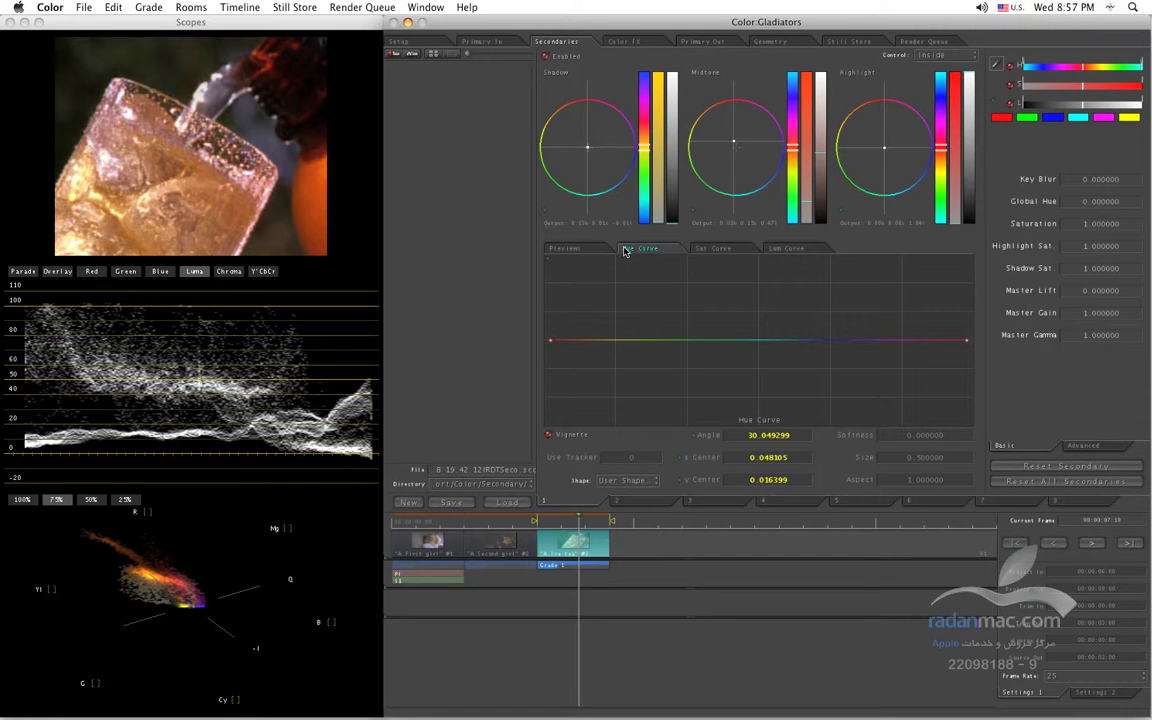
left_click(580, 249)
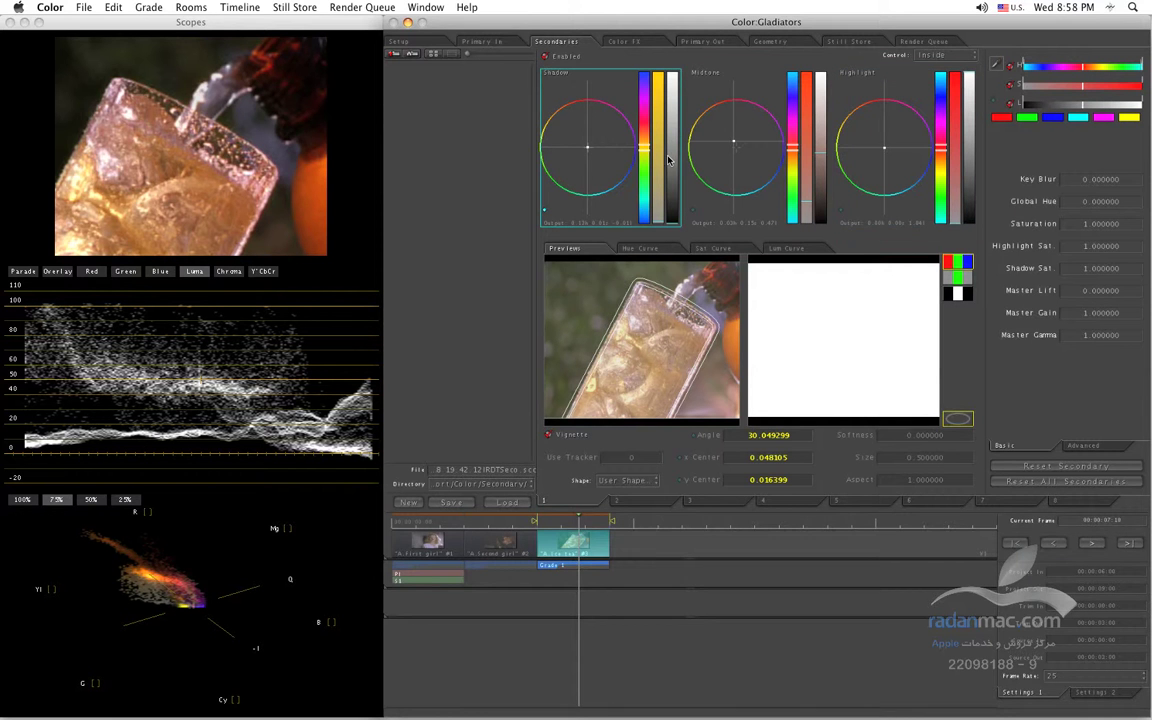
left_click(713, 250)
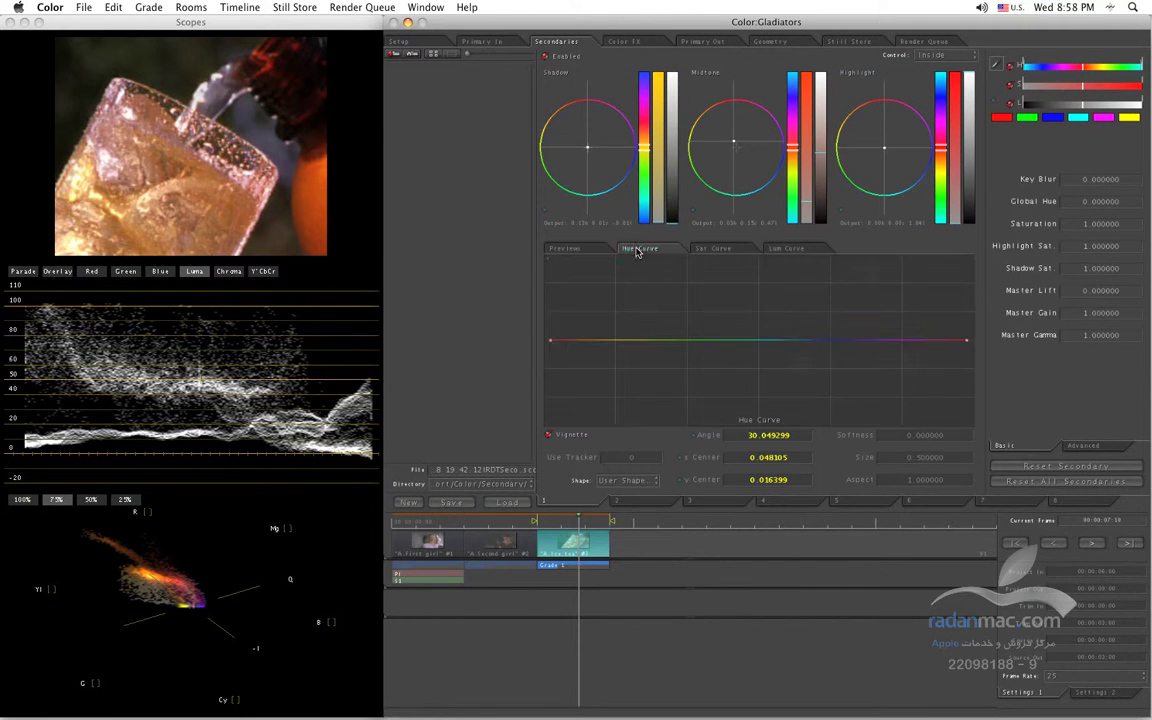
left_click(789, 249)
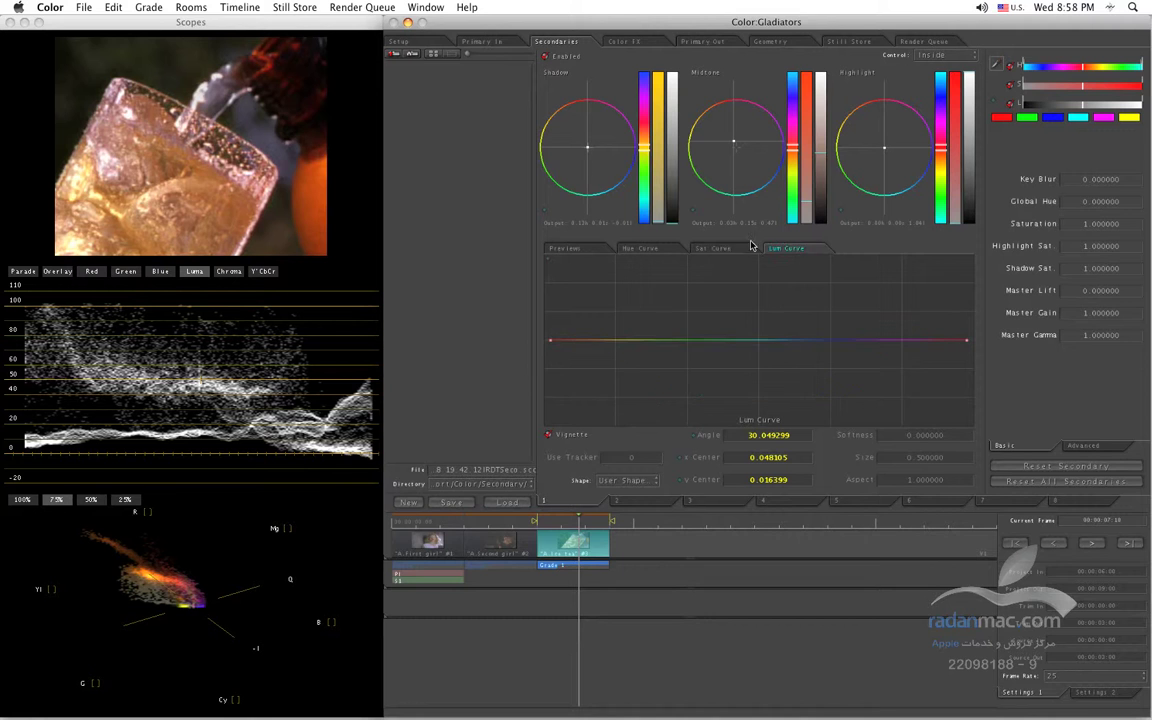
Lower the two inner Sat Curve points almost to the graph's base to desaturate greens and blues further
left_click(713, 249)
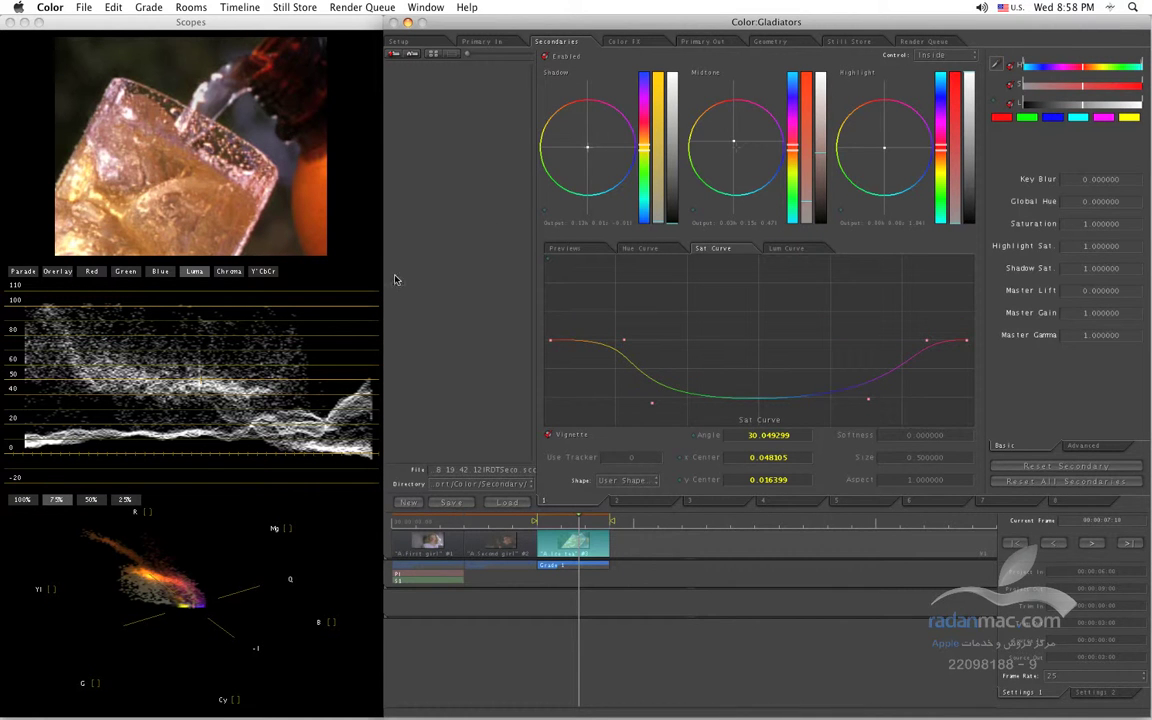
left_click_drag(651, 407, 651, 426)
left_click_drag(870, 402, 873, 418)
left_click(650, 420)
left_click_drag(650, 420, 649, 425)
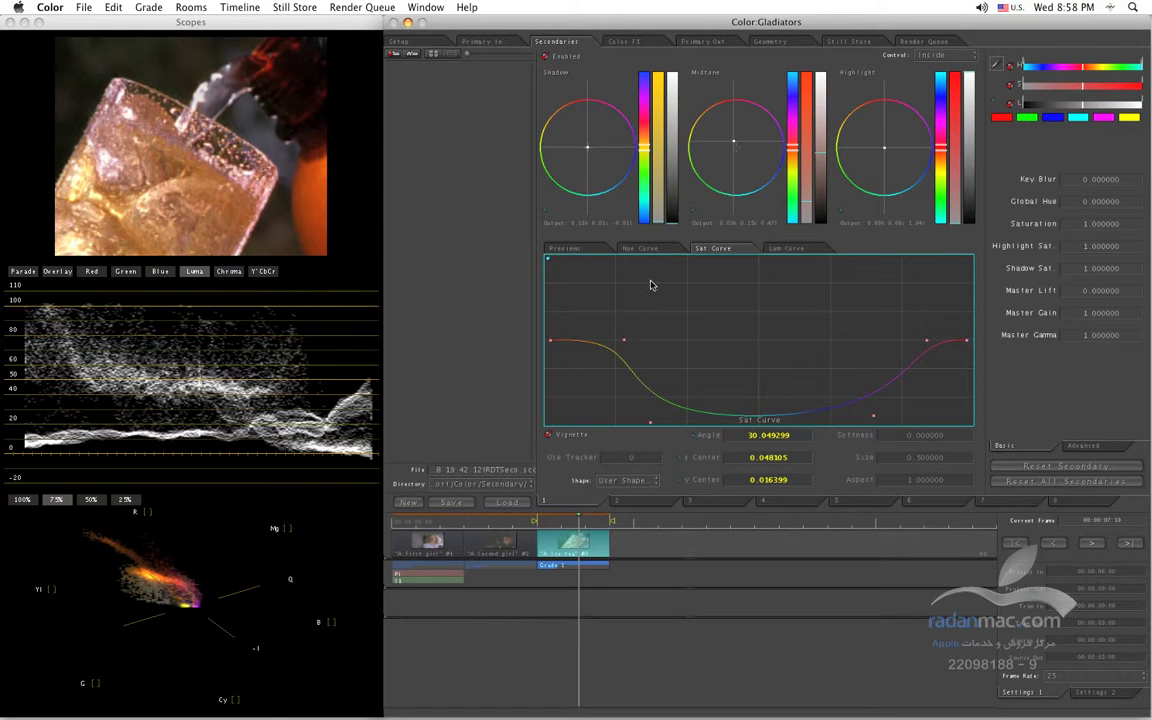
Add Hue Curve points that anchor the yellow and magenta ends, and pull the curve below the centre line mainly in the greens
left_click(641, 248)
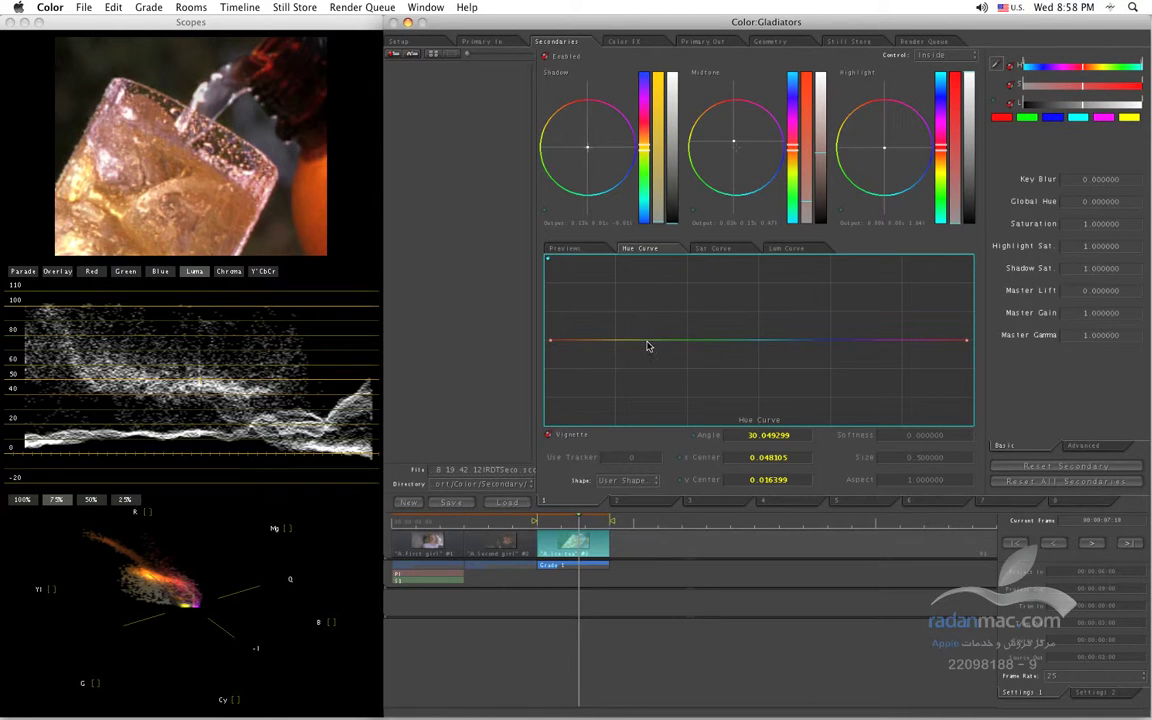
left_click(635, 342)
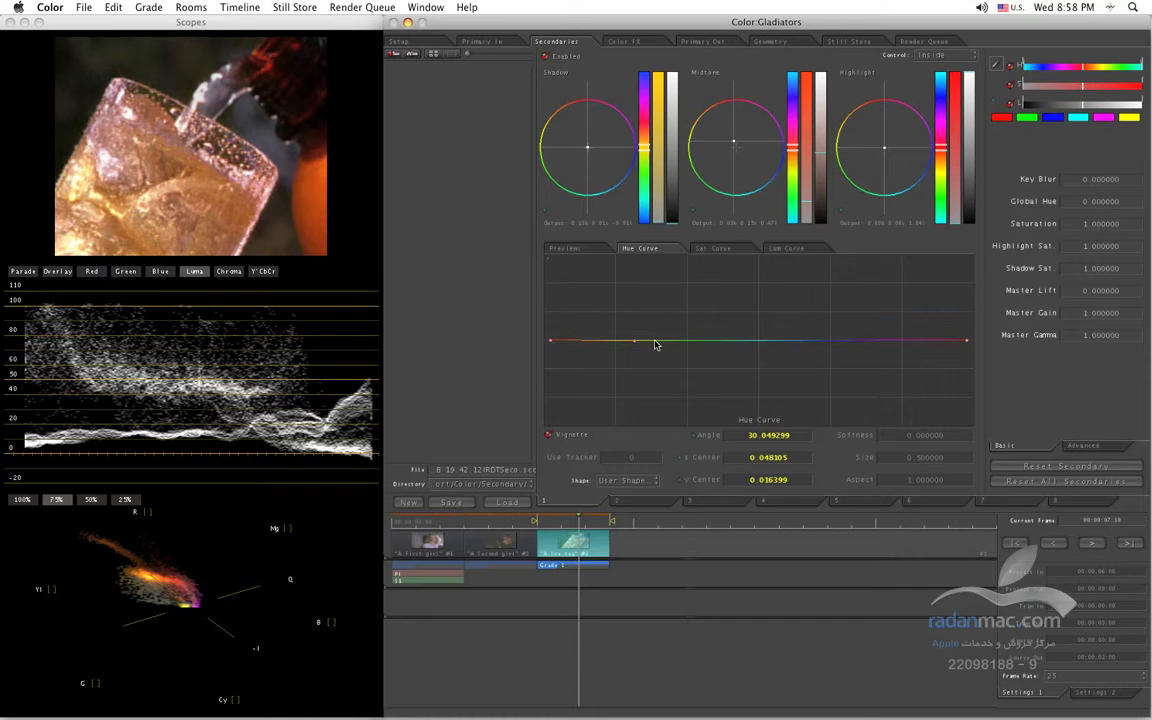
left_click(909, 341)
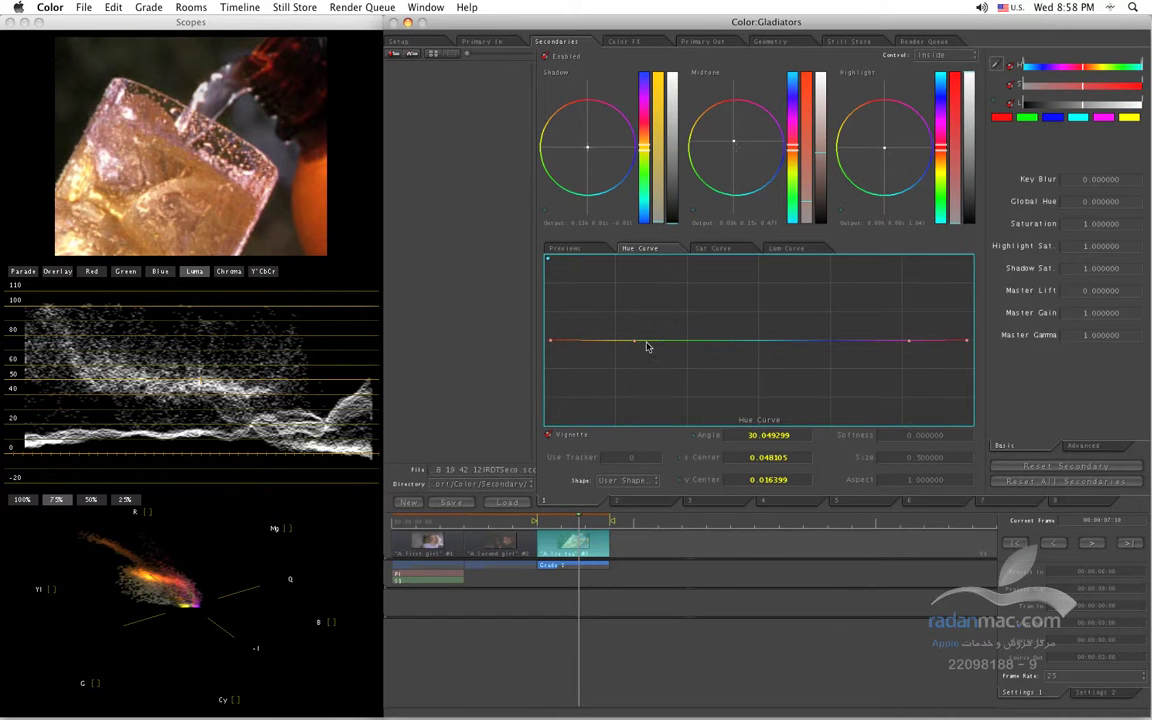
left_click_drag(650, 342, 657, 368)
mouse_move(897, 347)
left_mouse_down()
mouse_move(892, 368)
mouse_move(889, 349)
left_mouse_up()
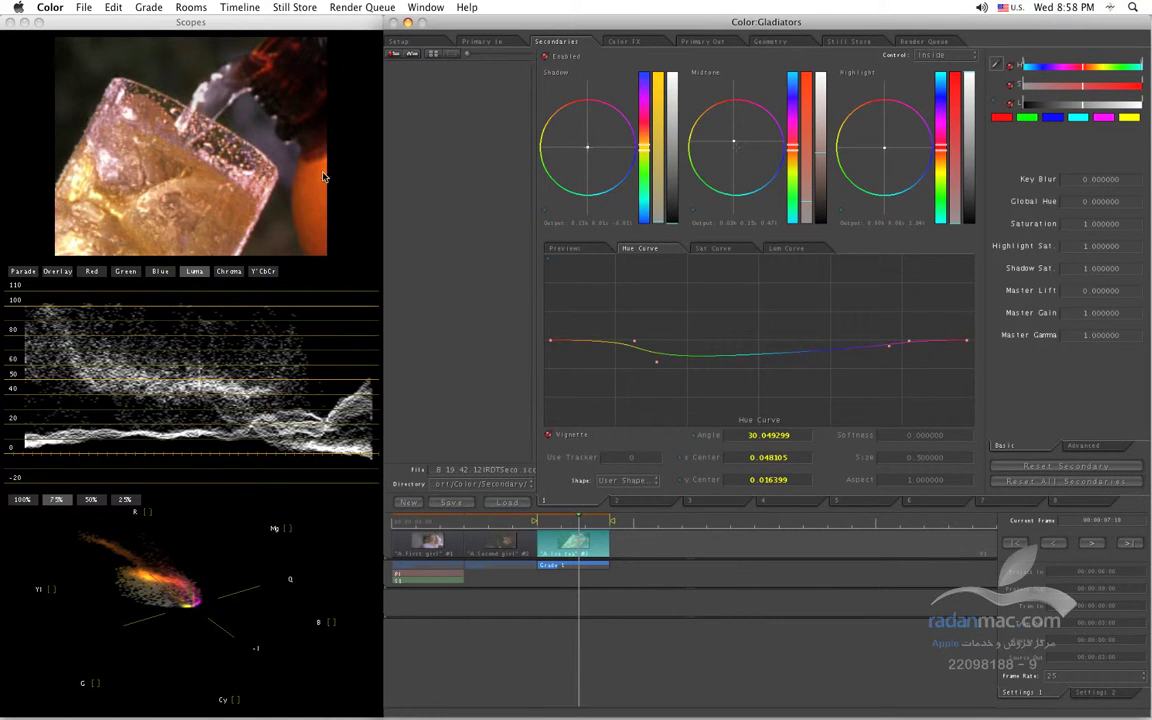
left_click_drag(888, 346, 879, 346)
left_click_drag(658, 363, 658, 390)
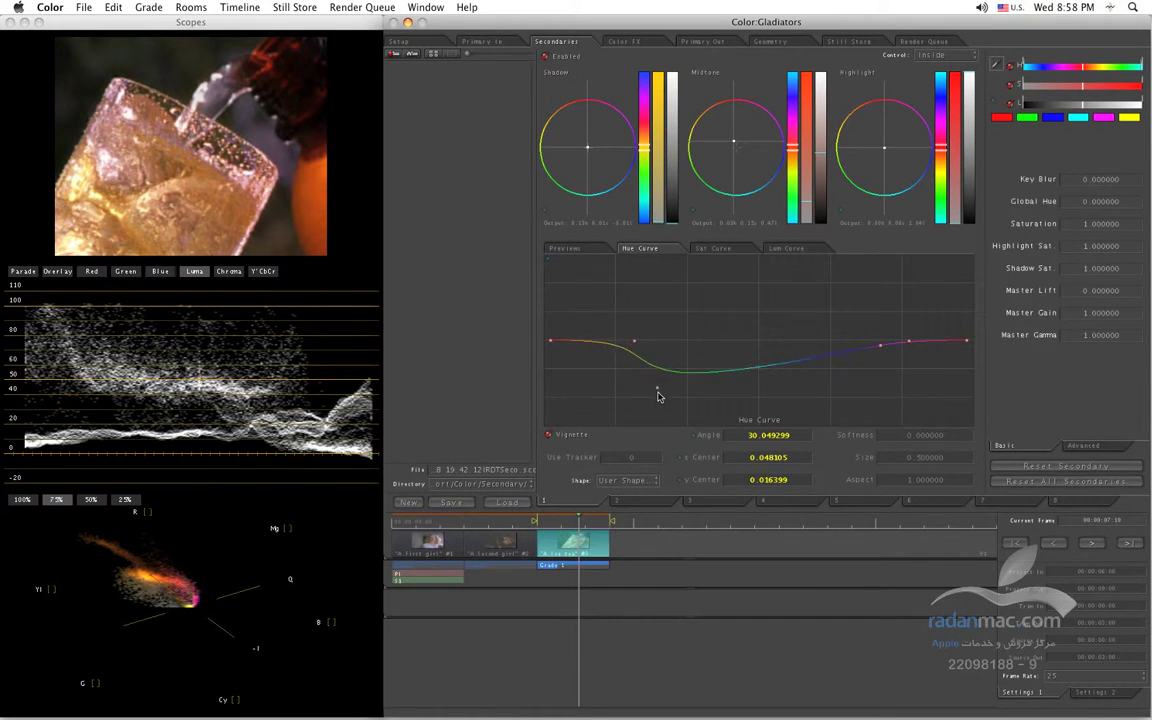
Try to darken the greens slightly using added control points on the Lum Curve
left_click(786, 248)
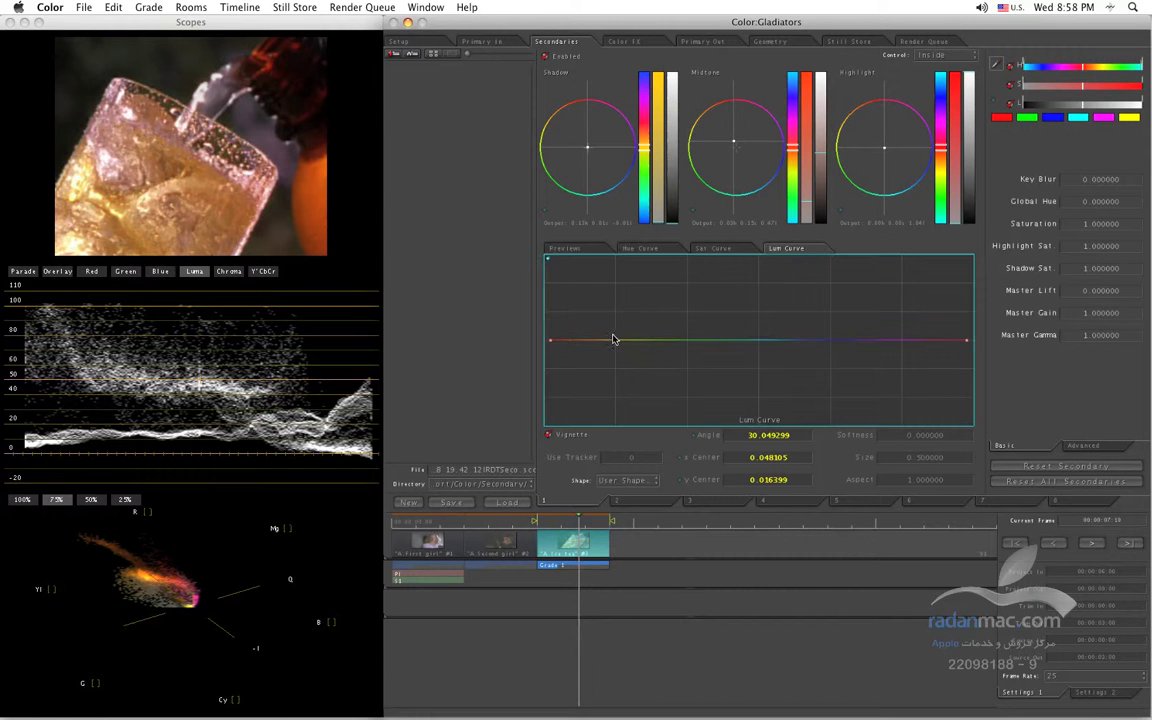
left_click(638, 341)
left_click(662, 340)
left_click(913, 341)
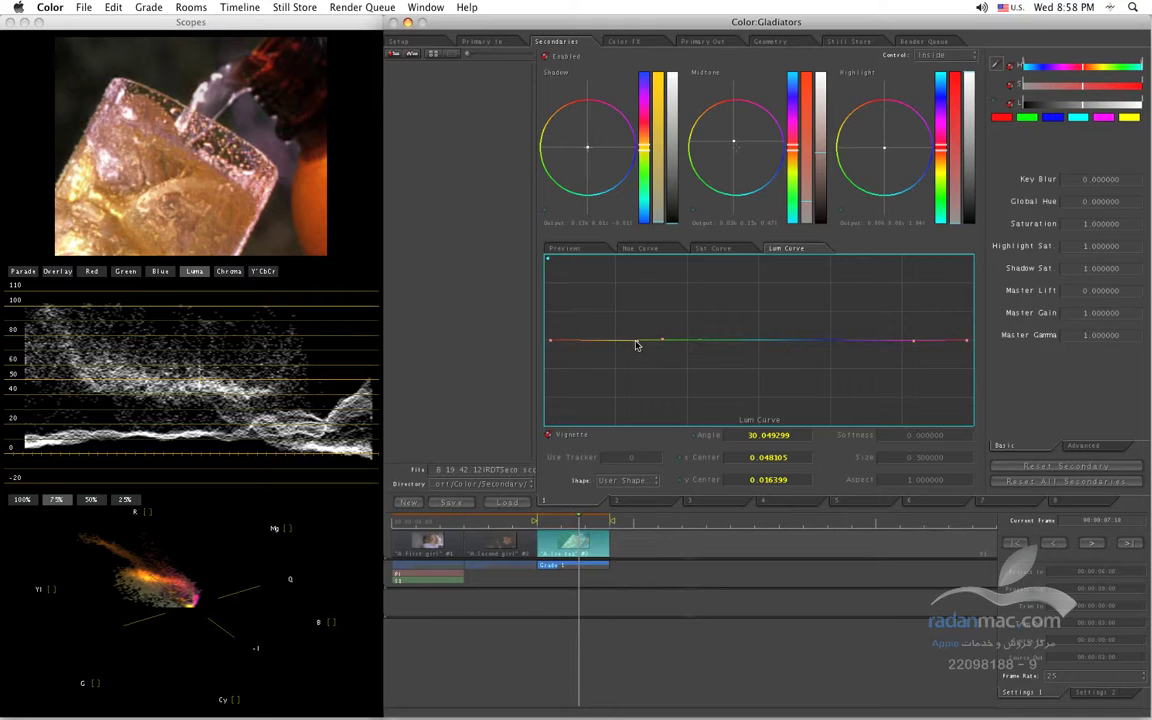
left_click_drag(663, 341, 661, 343)
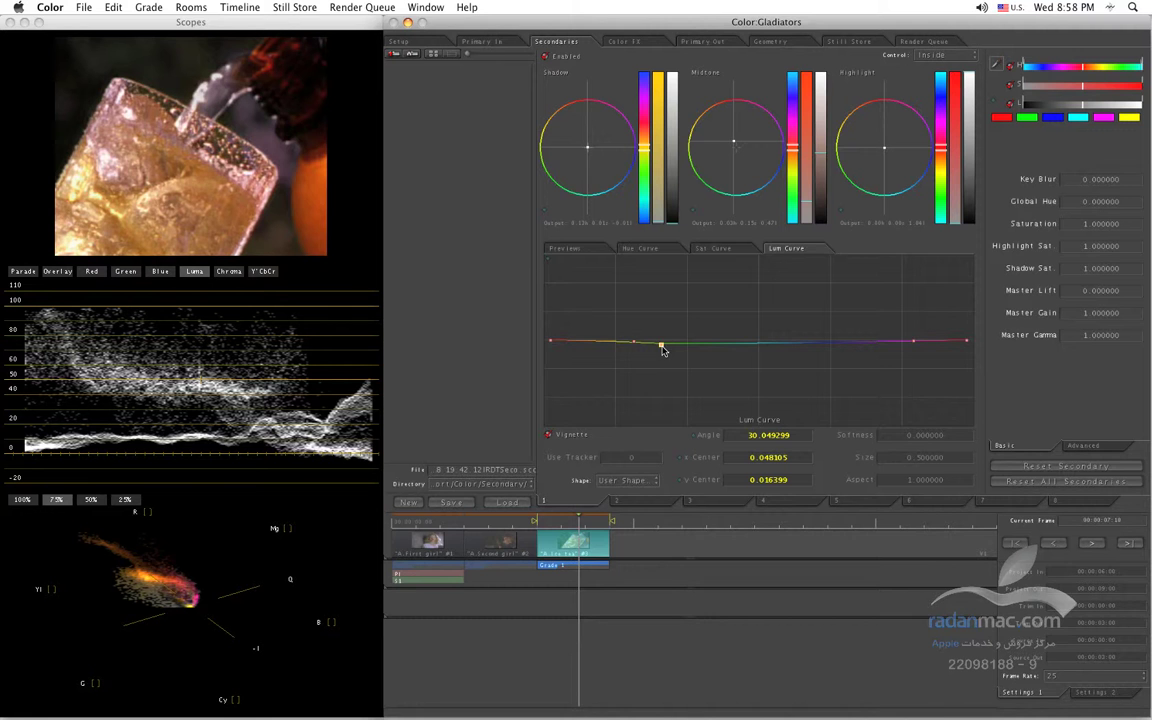
Try limiting the Lum Curve dip to the greens with a cyan anchor point and no magenta point, and reset the curve
left_click(853, 342)
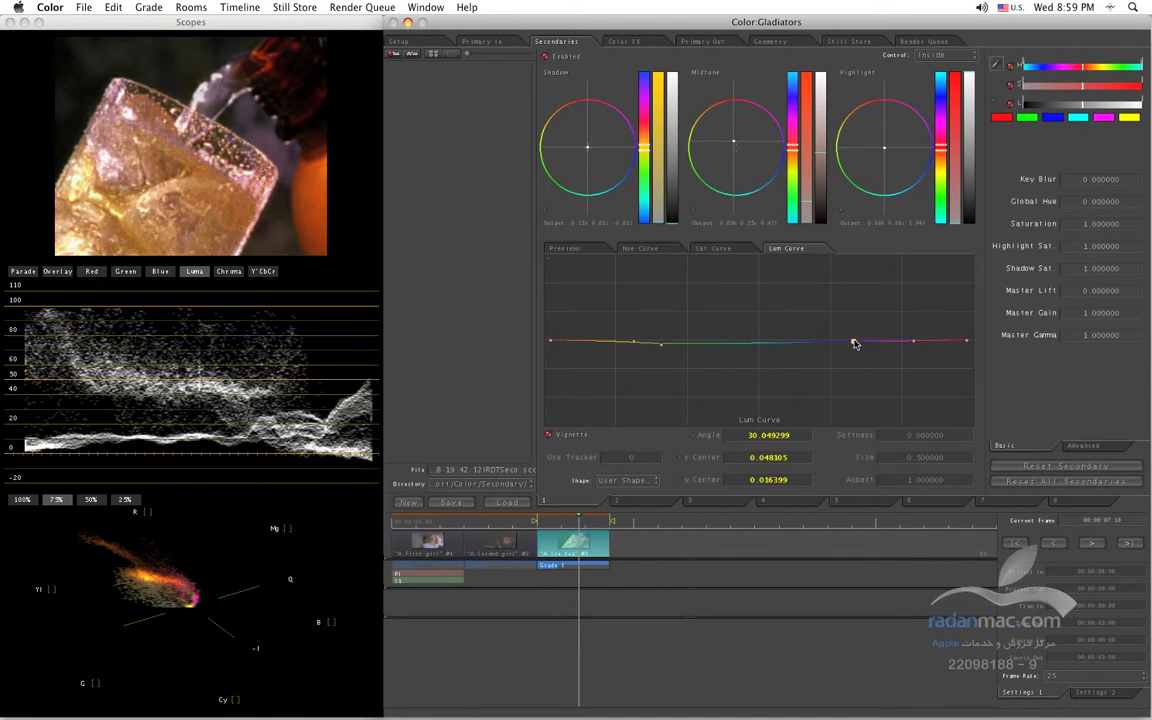
left_click_drag(853, 342, 758, 341)
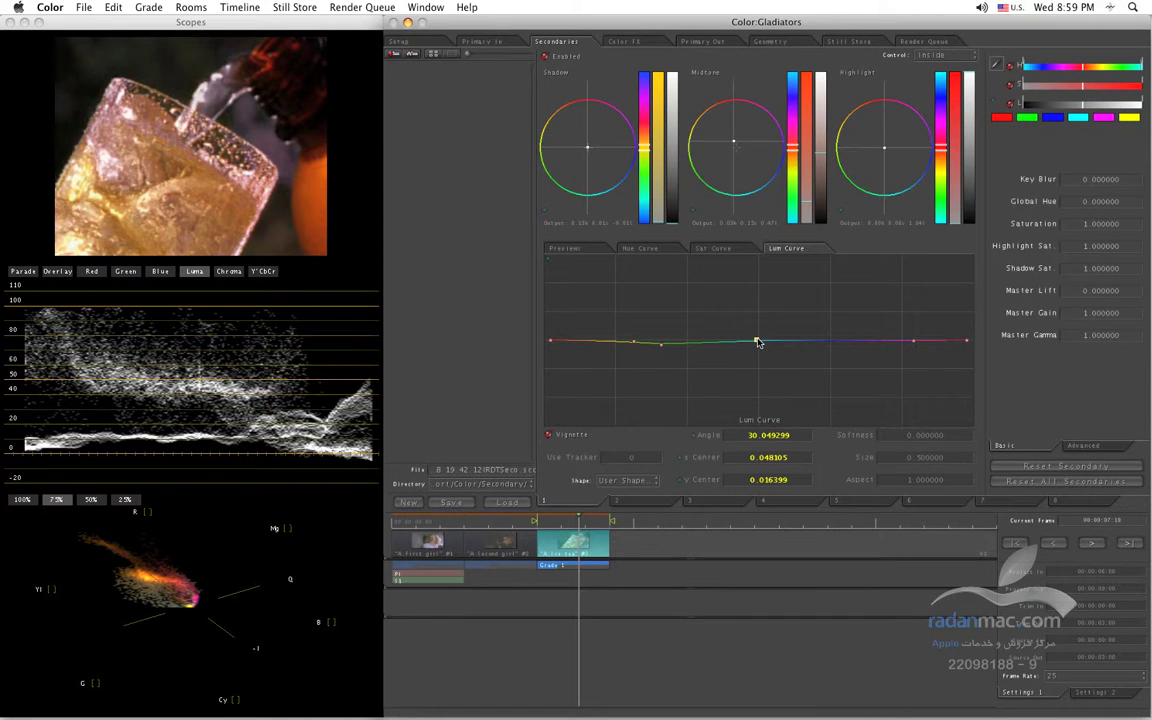
left_click(914, 342)
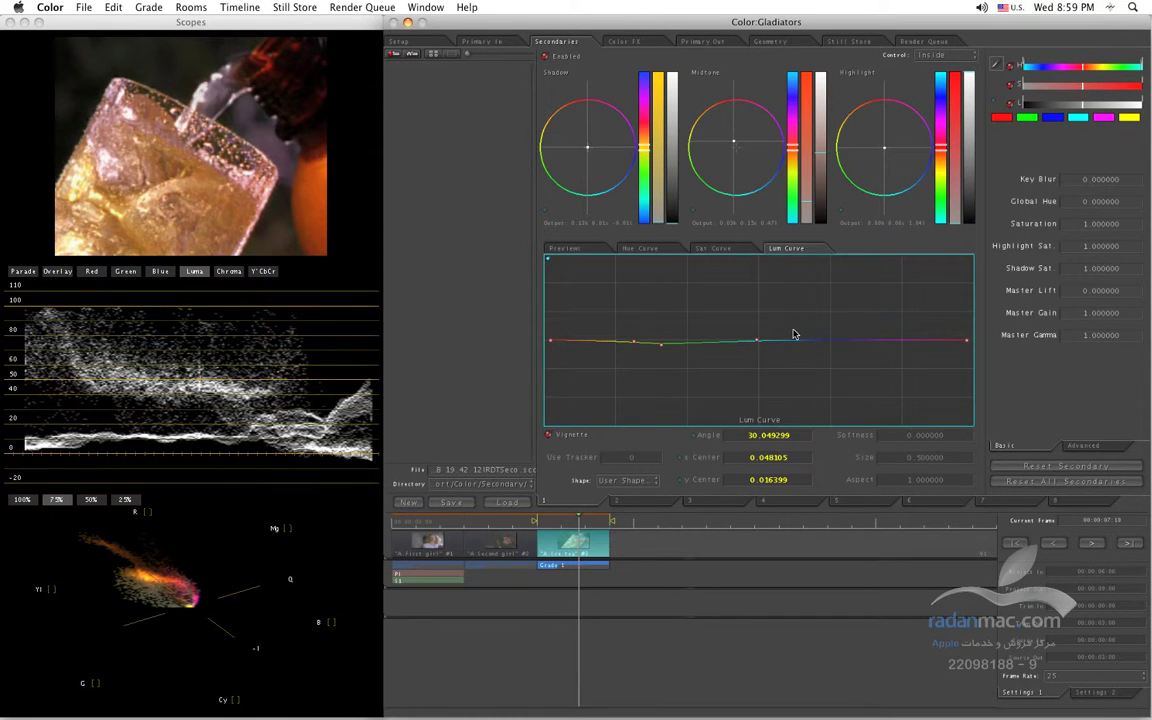
left_click(661, 347)
left_click_drag(662, 347, 669, 344)
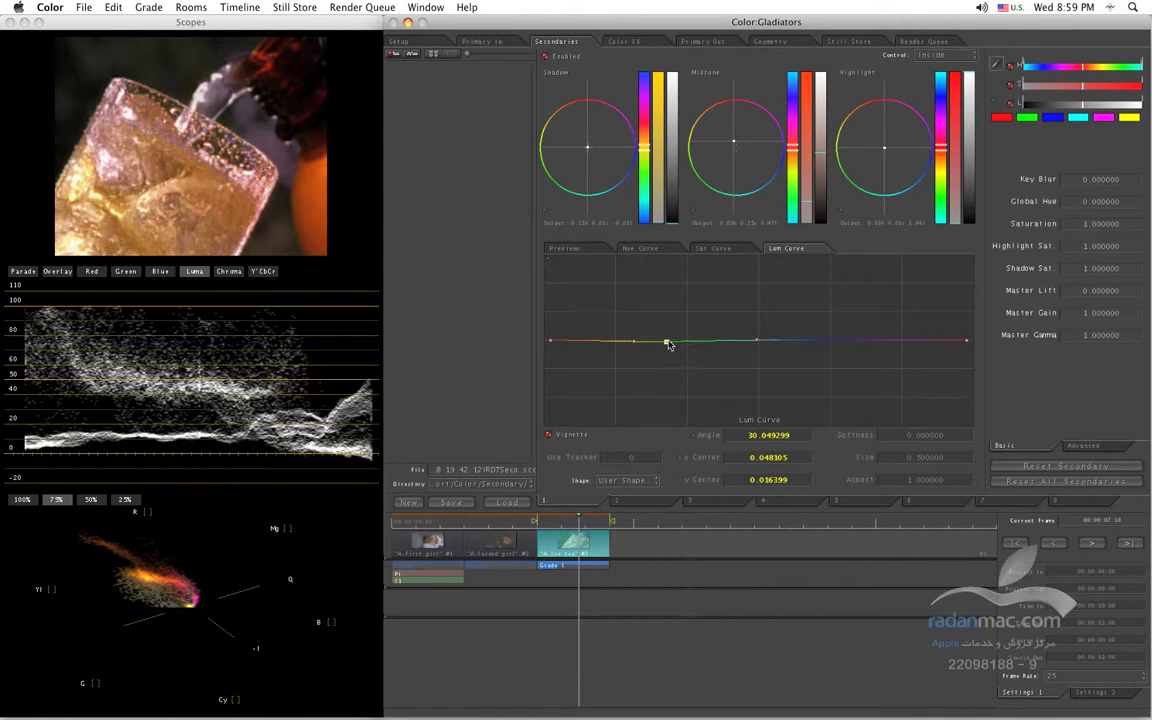
left_click(549, 262)
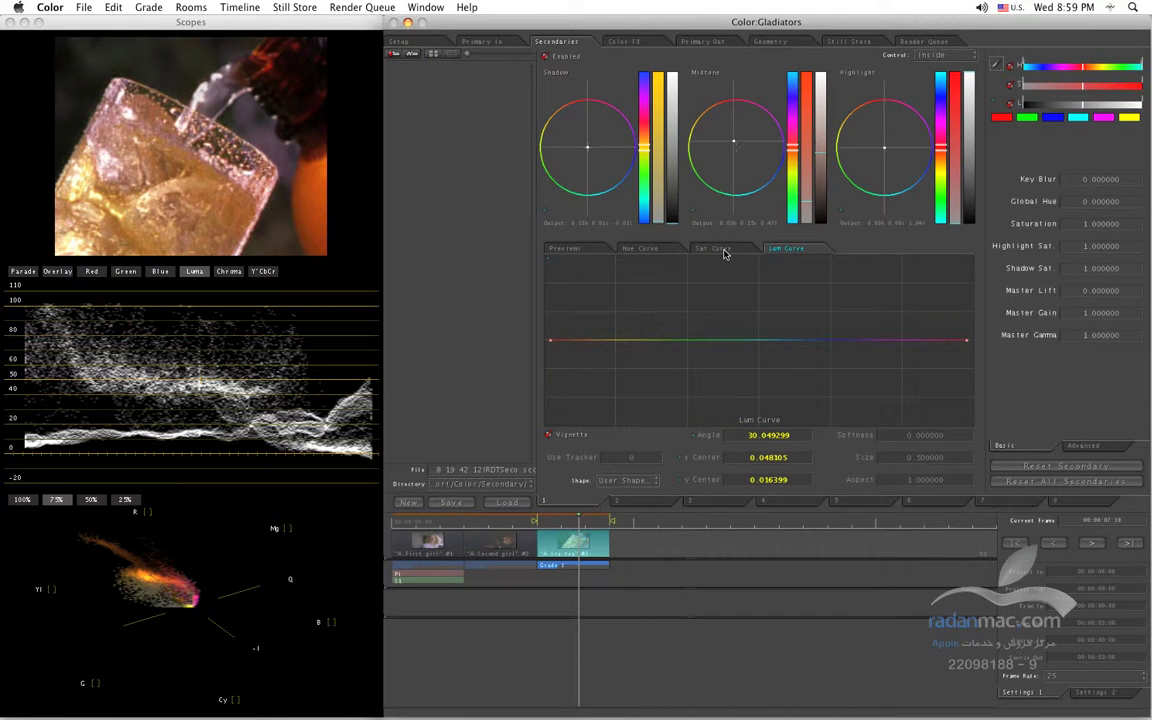
Switch to secondary 2, show its image preview and turn on its circular vignette
left_click(640, 250)
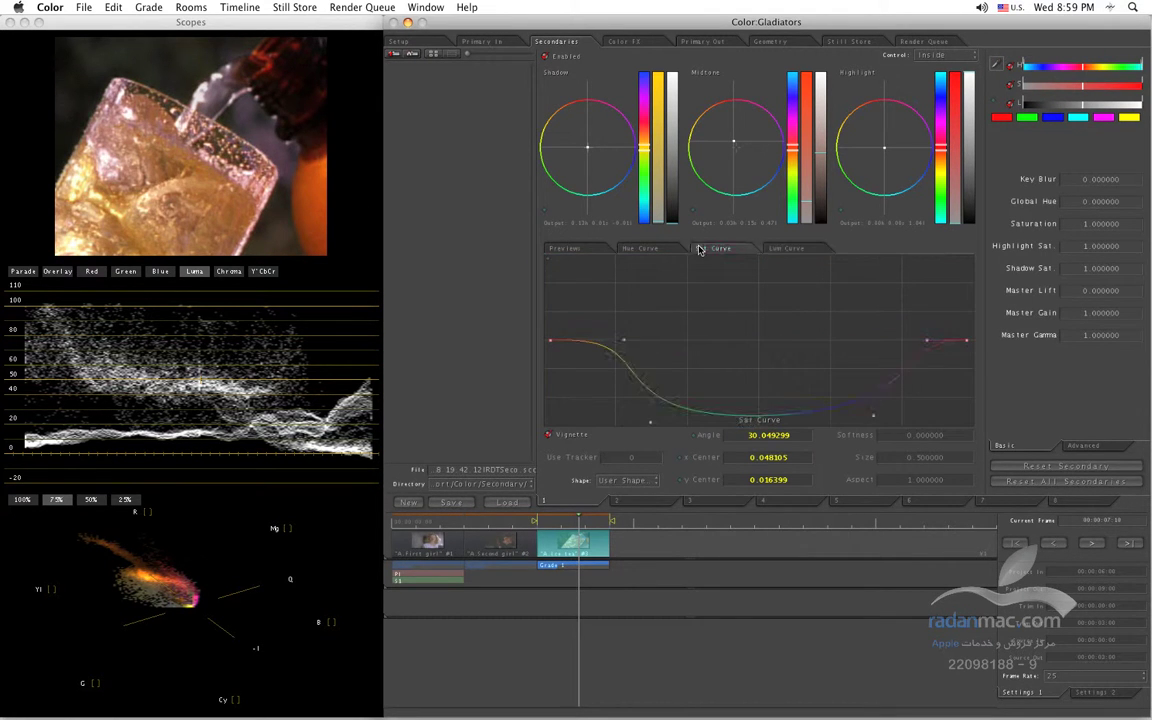
left_click(566, 249)
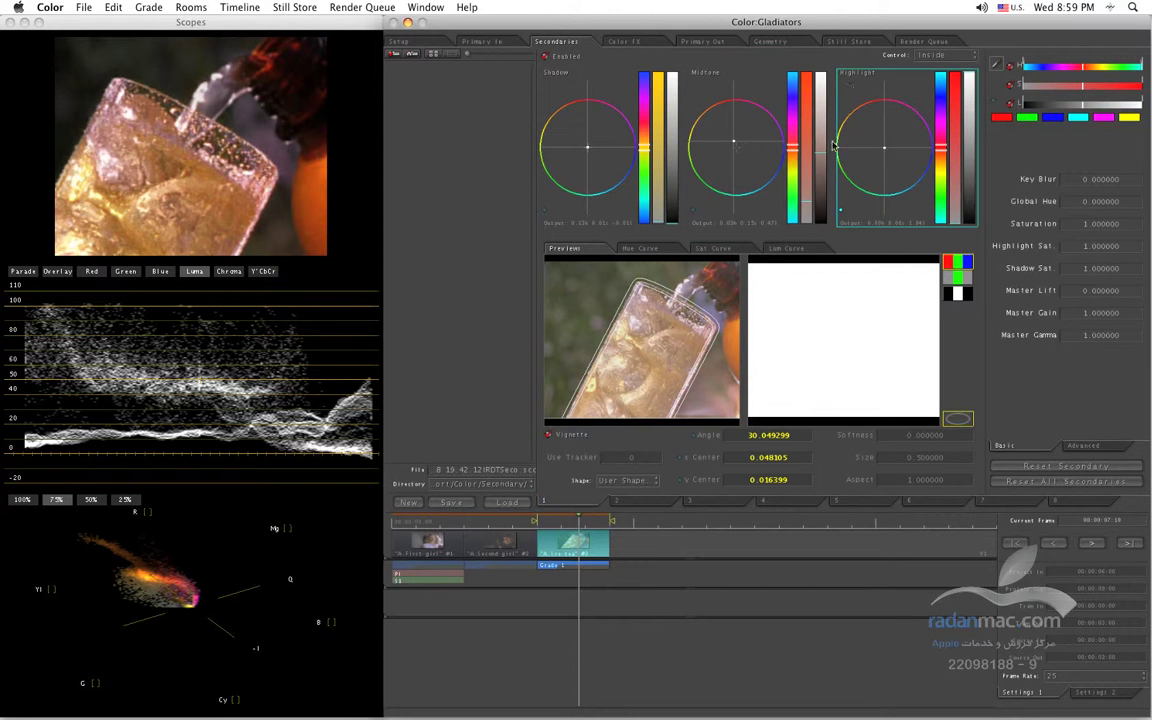
left_click(643, 505)
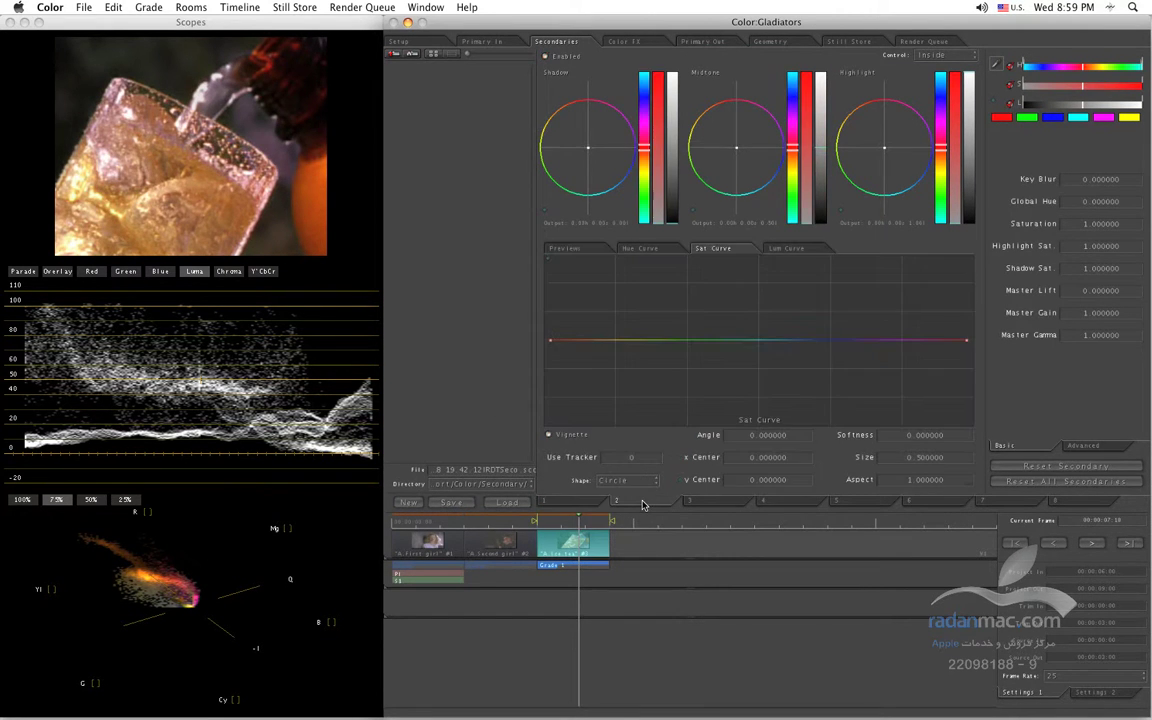
left_click(564, 248)
left_click(583, 434)
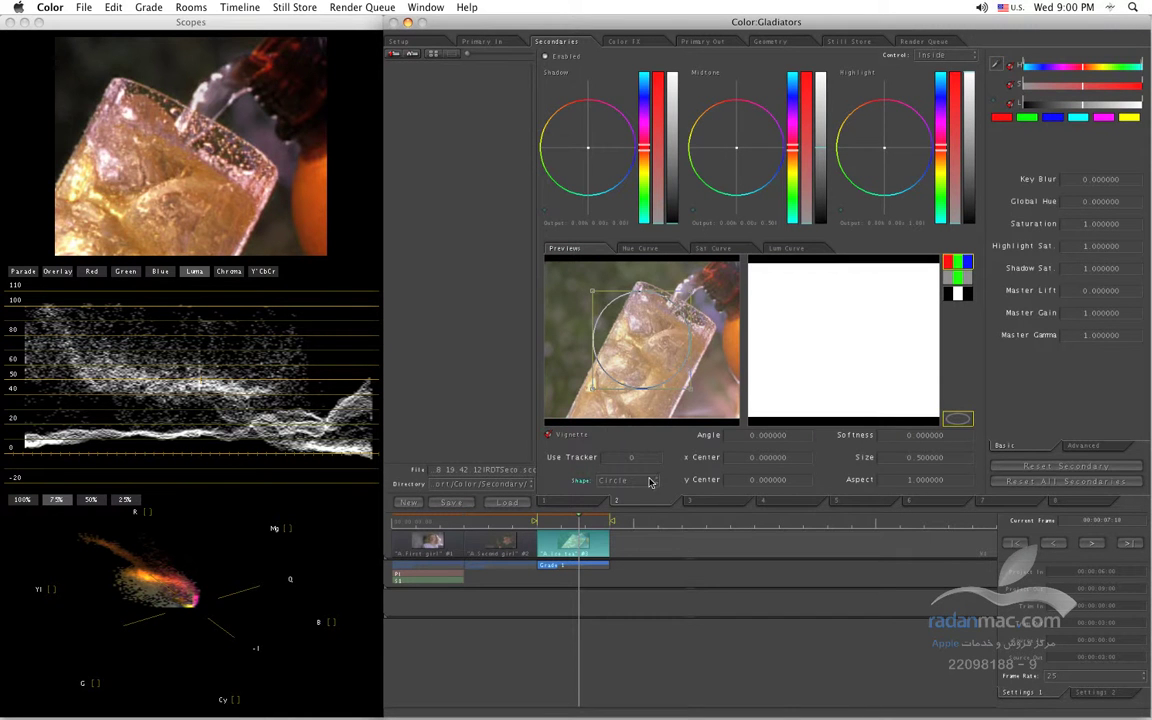
Change the secondary 2 vignette from a circle to a User Shape for drawing in the Geometry room
left_click(643, 486)
left_click(578, 443)
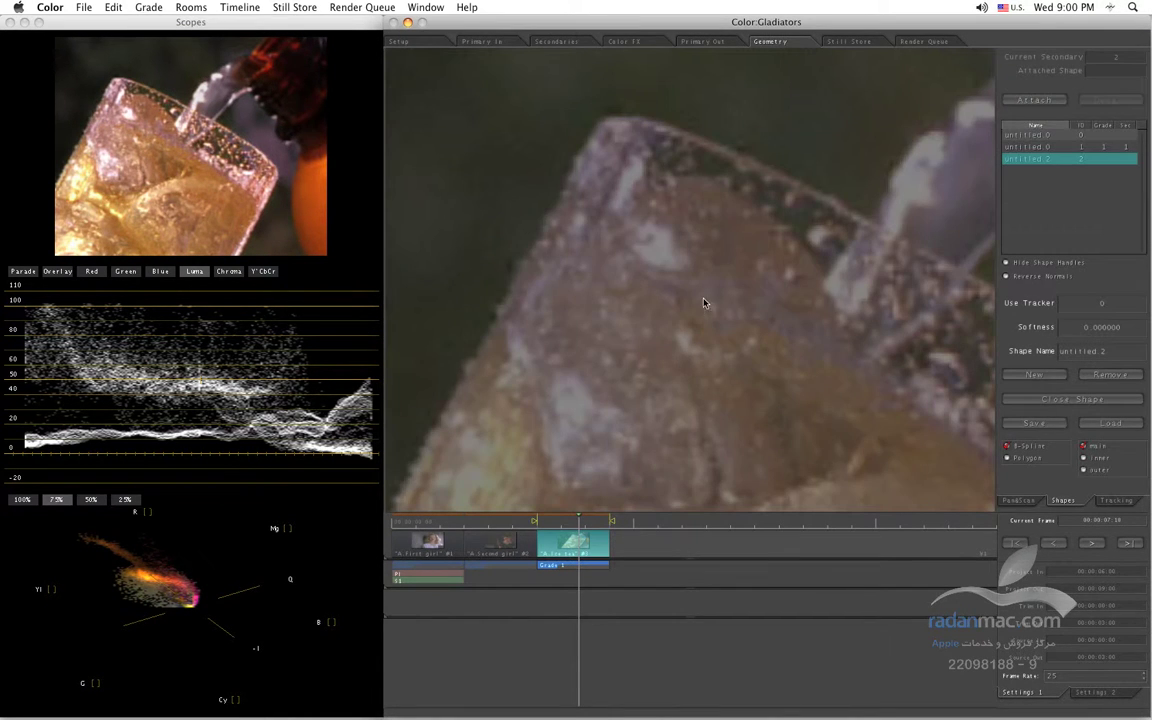
scroll(907, 208, "down", 5)
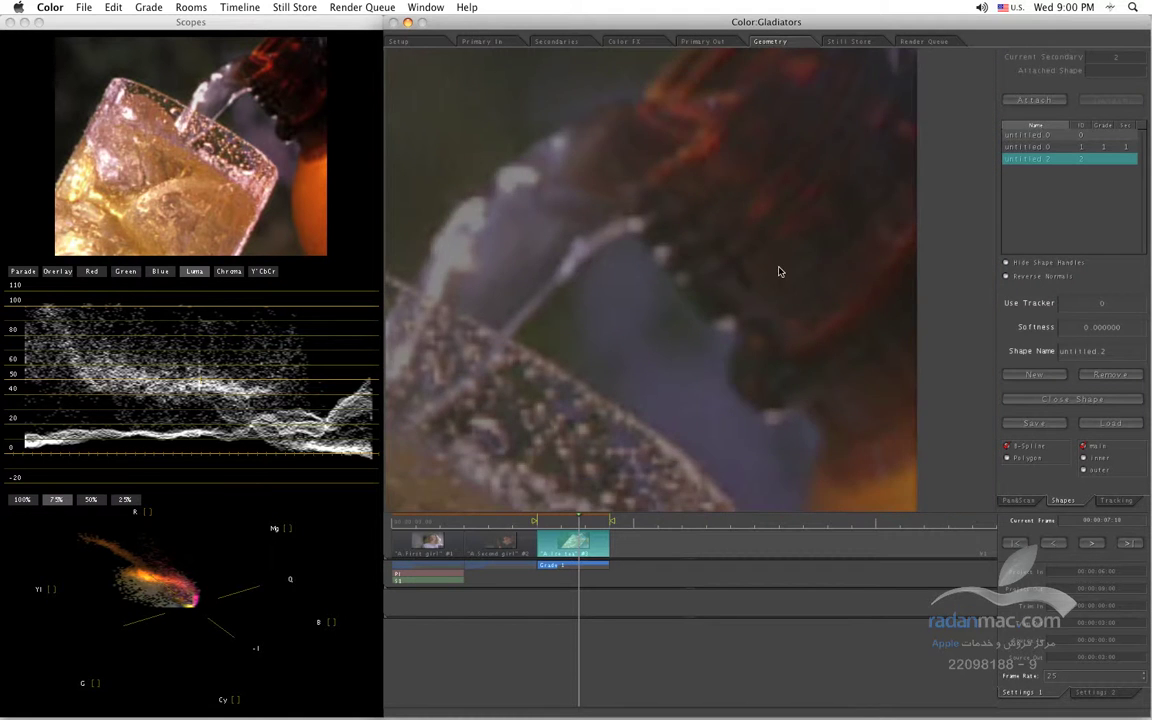
scroll(776, 211, "up", 5)
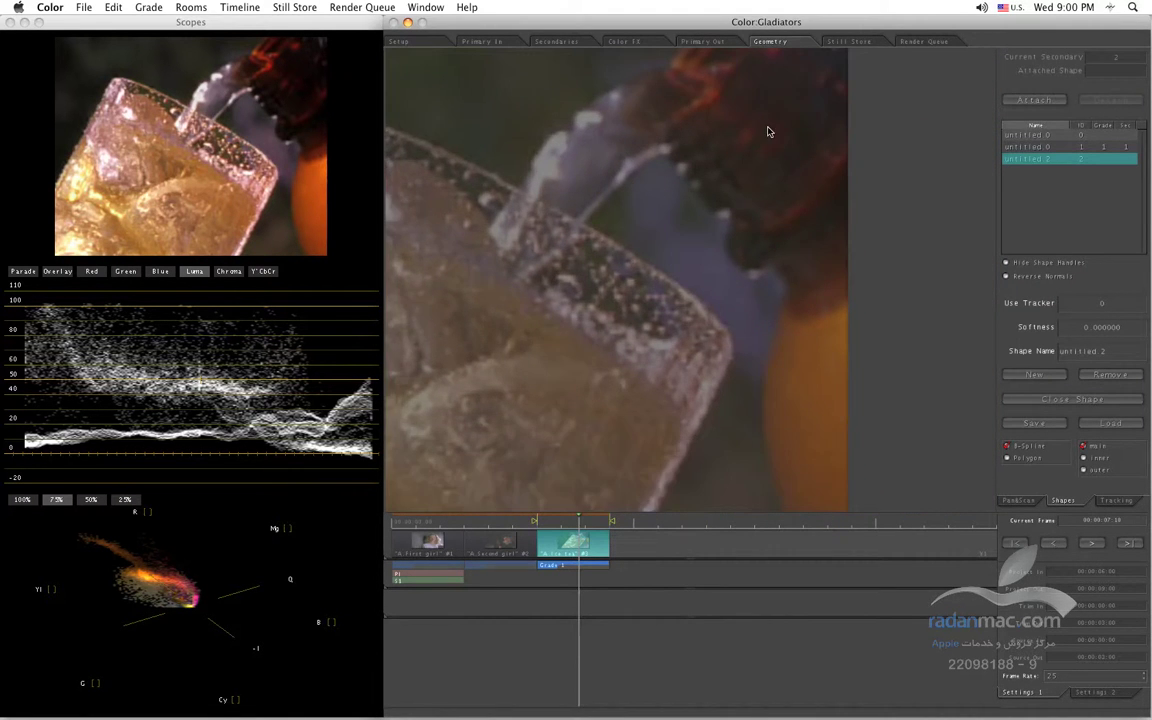
scroll(800, 232, "down", 4)
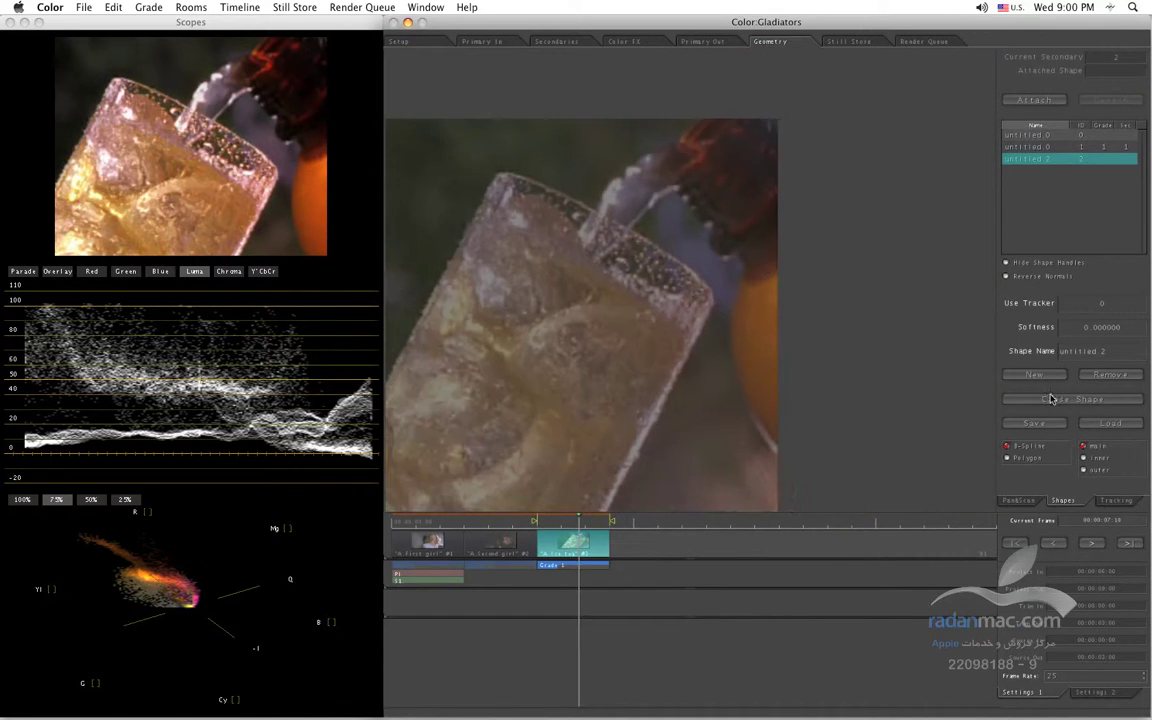
Place shape points along the left edge of the orange, from outside the frame's right edge up to the bottle
left_click(793, 465)
left_click(746, 415)
left_click(732, 358)
left_click(722, 279)
left_click_drag(724, 284, 731, 322)
left_click(739, 292)
left_click(743, 268)
left_click(736, 256)
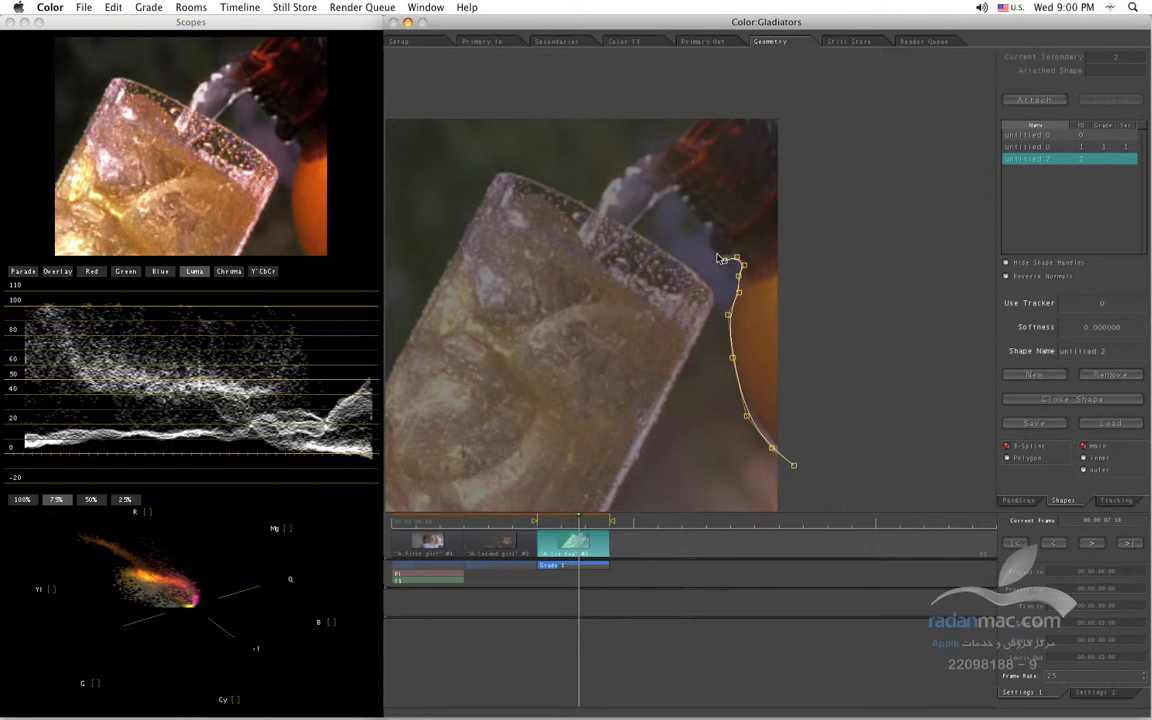
Continue the shape along the bottle's left edge to just above the top of the frame
left_click(711, 249)
left_click(709, 144)
left_click(679, 141)
left_click(694, 110)
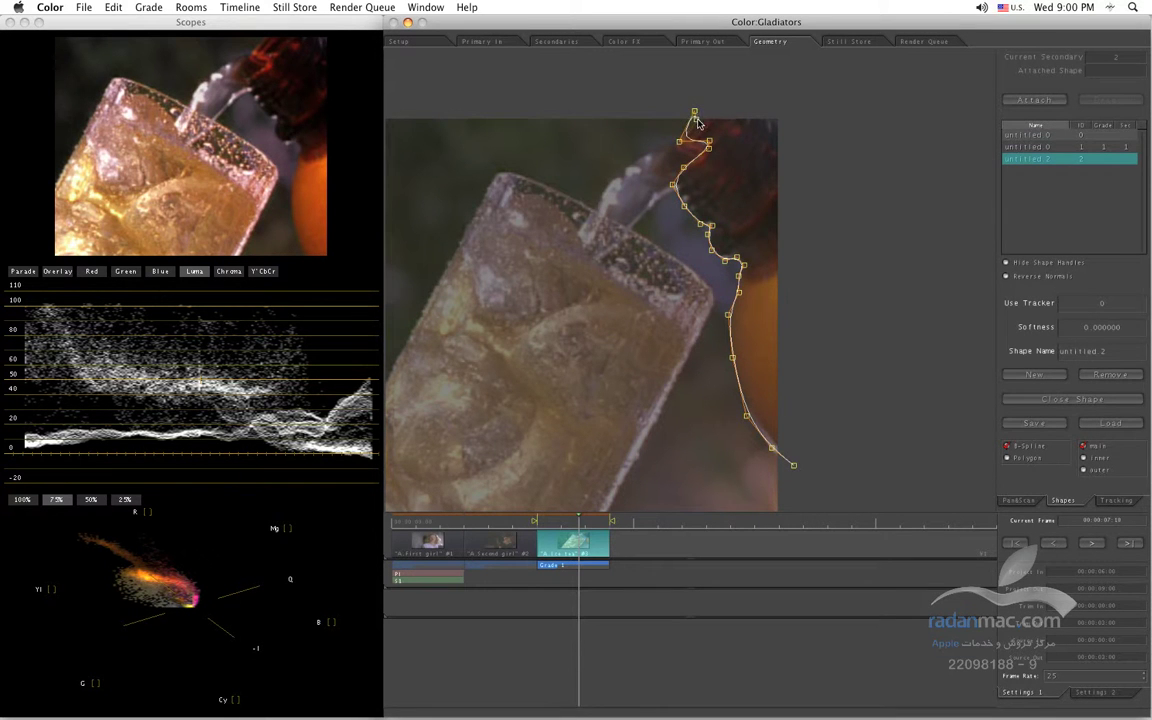
Run the shape around outside the frame's top and right side and close it around the bottle and orange
left_click(727, 95)
left_click(780, 100)
left_click(799, 135)
left_click(806, 258)
left_click(802, 368)
left_click(804, 431)
left_click(794, 466)
left_click(695, 112)
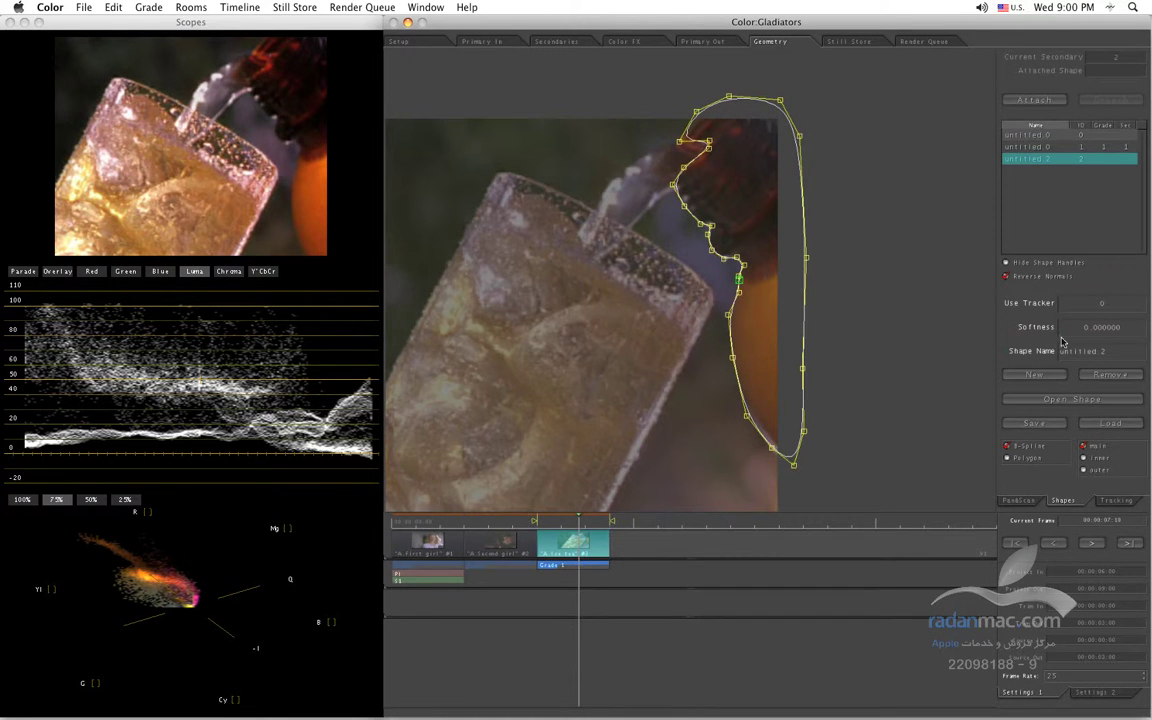
Set the shape's softness to 0.1, attach it to secondary 2 and return to the Secondaries room
double_click(1108, 330)
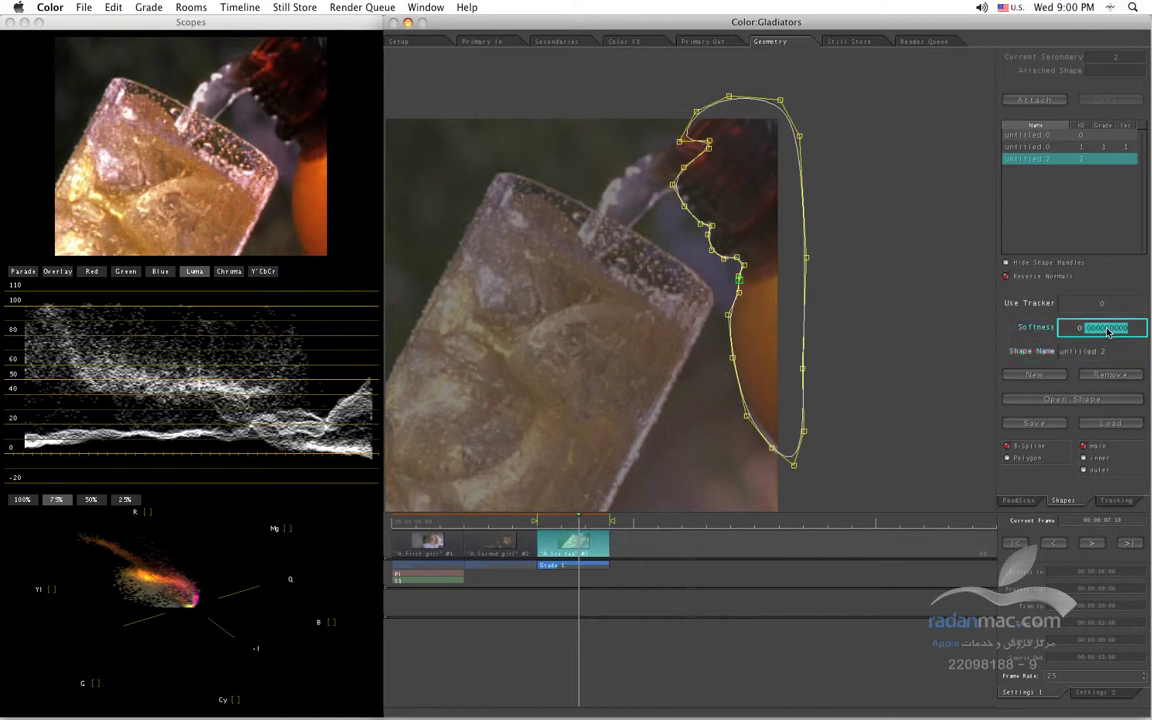
type("1")
key("Return")
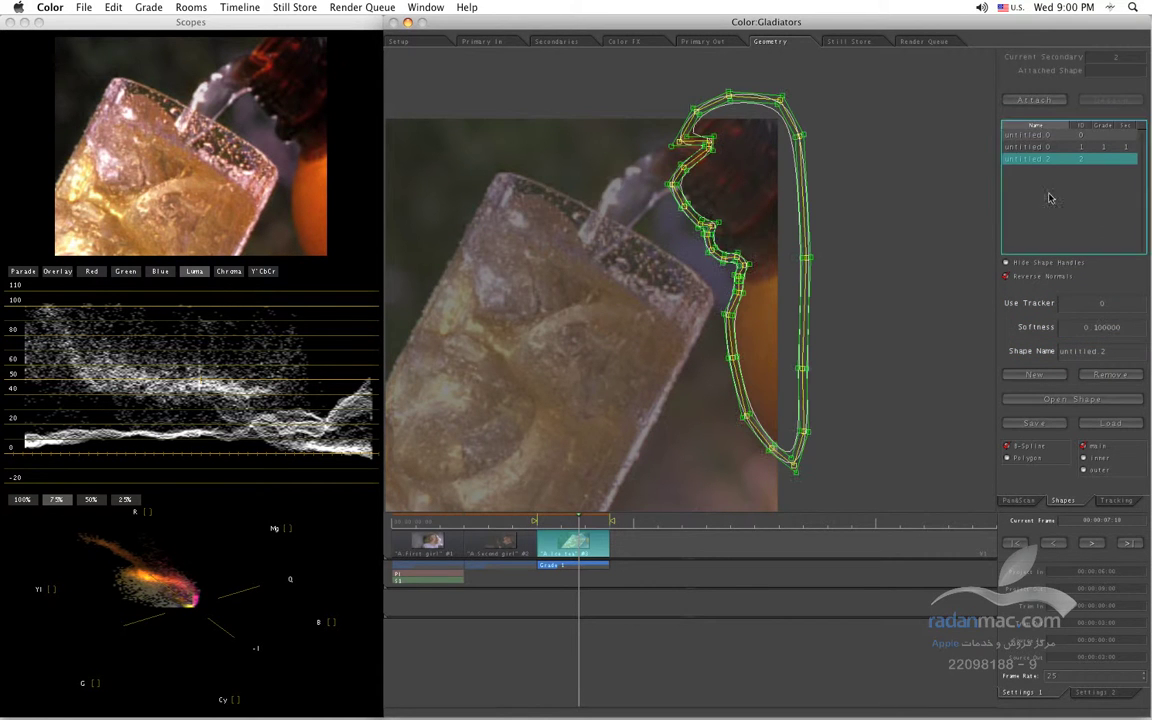
left_click(1034, 99)
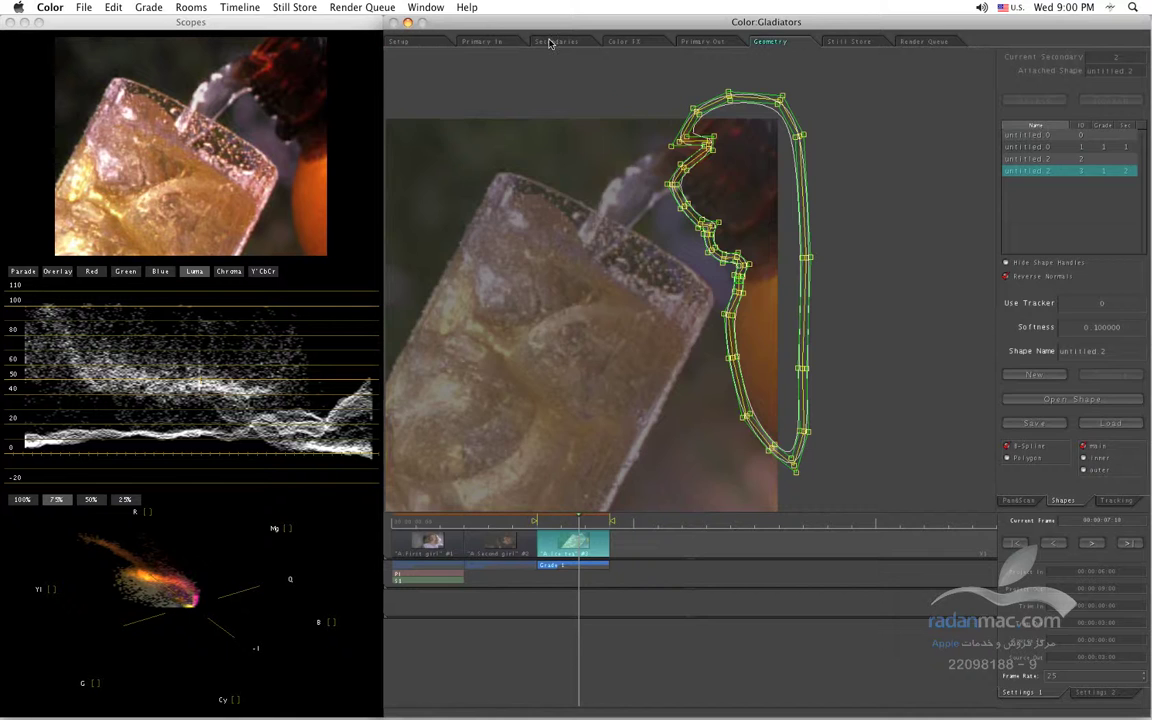
left_click(549, 42)
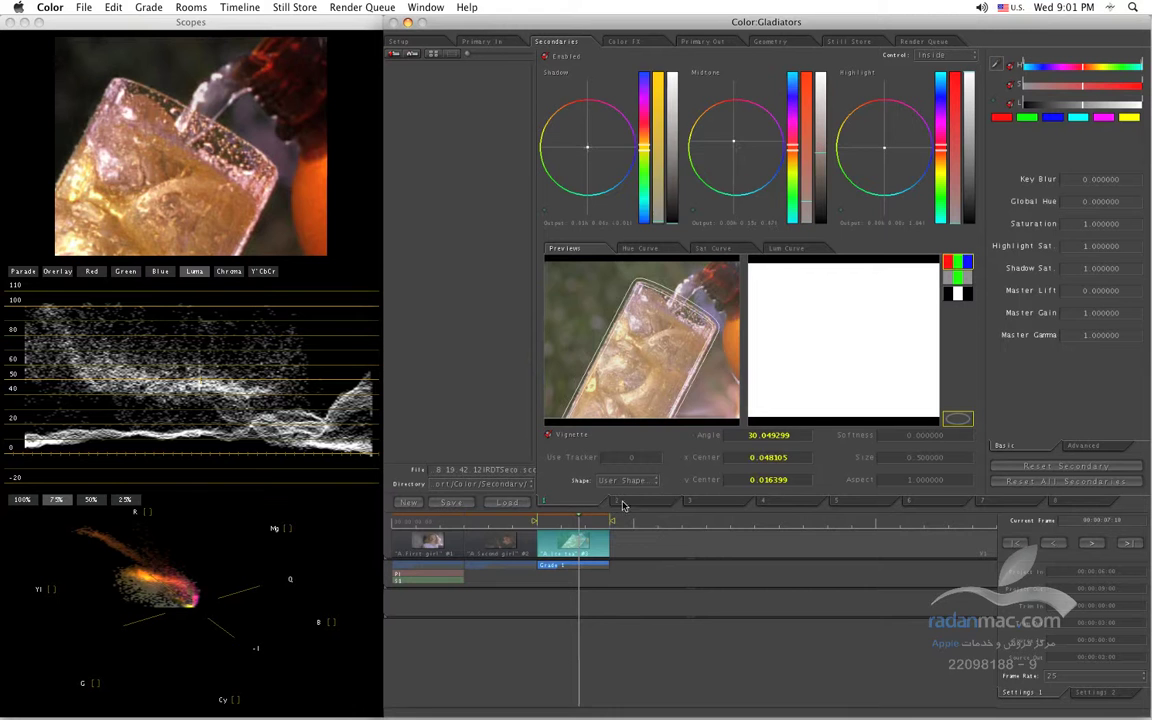
Review secondary 1 and its attached glass shape in the Geometry room, ending back in Secondaries
left_click(598, 499)
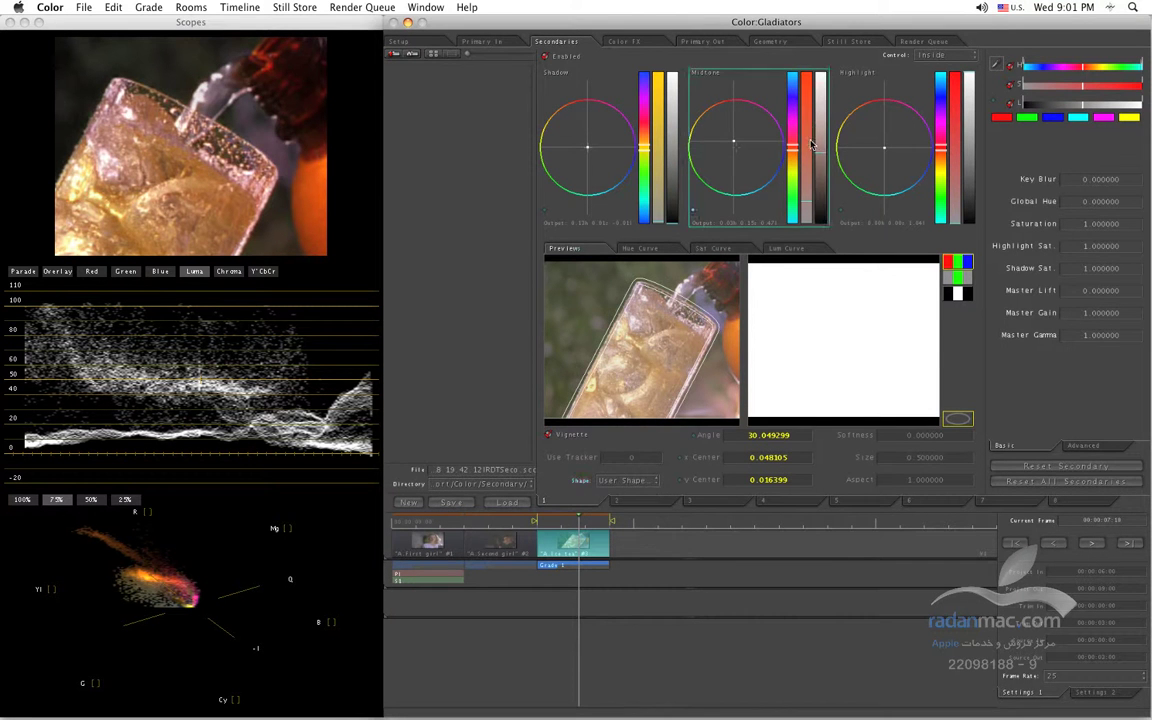
left_click(770, 41)
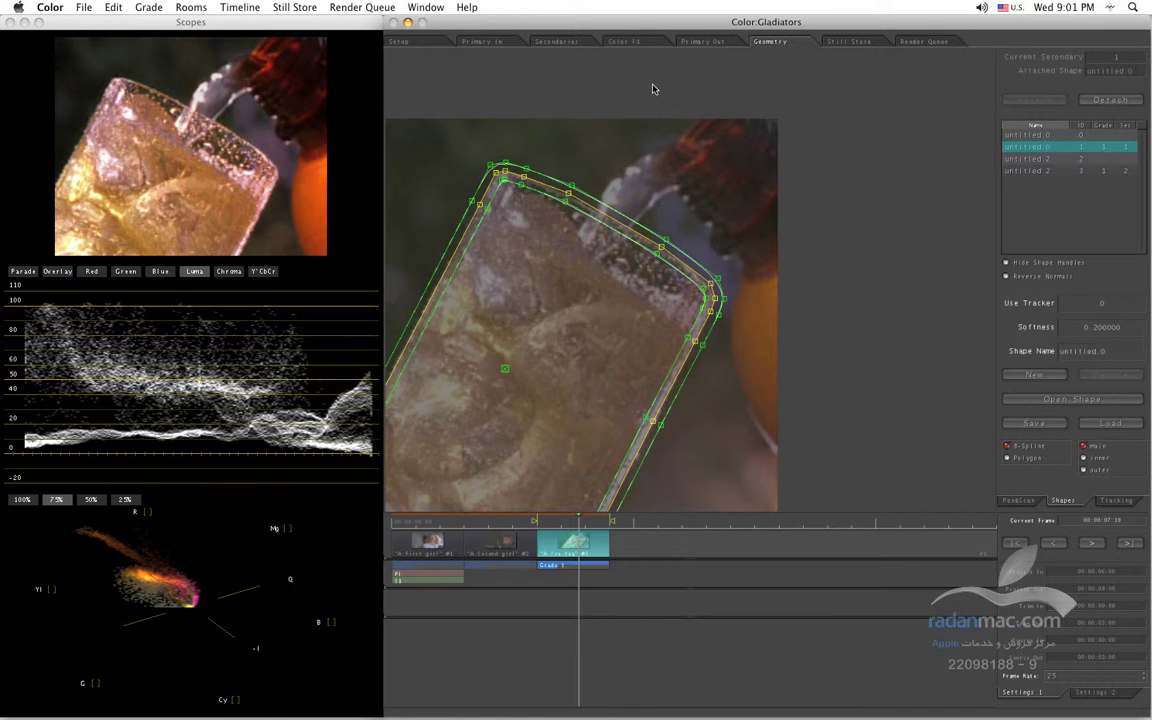
left_click(555, 43)
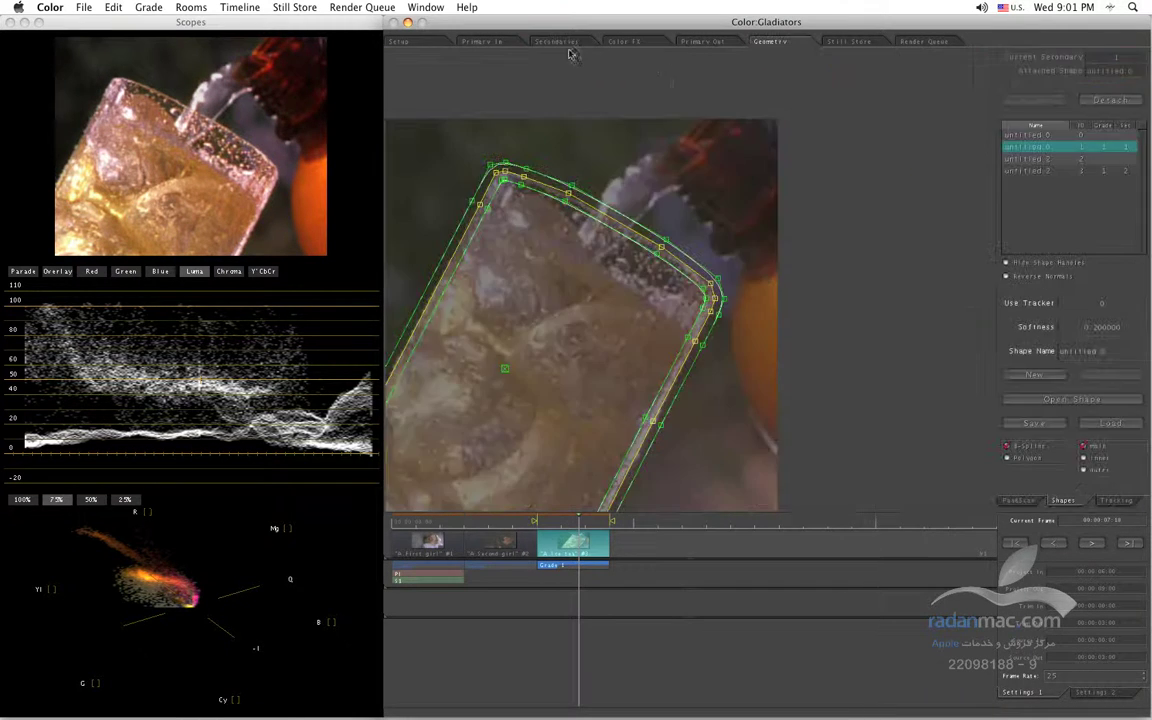
left_click(556, 42)
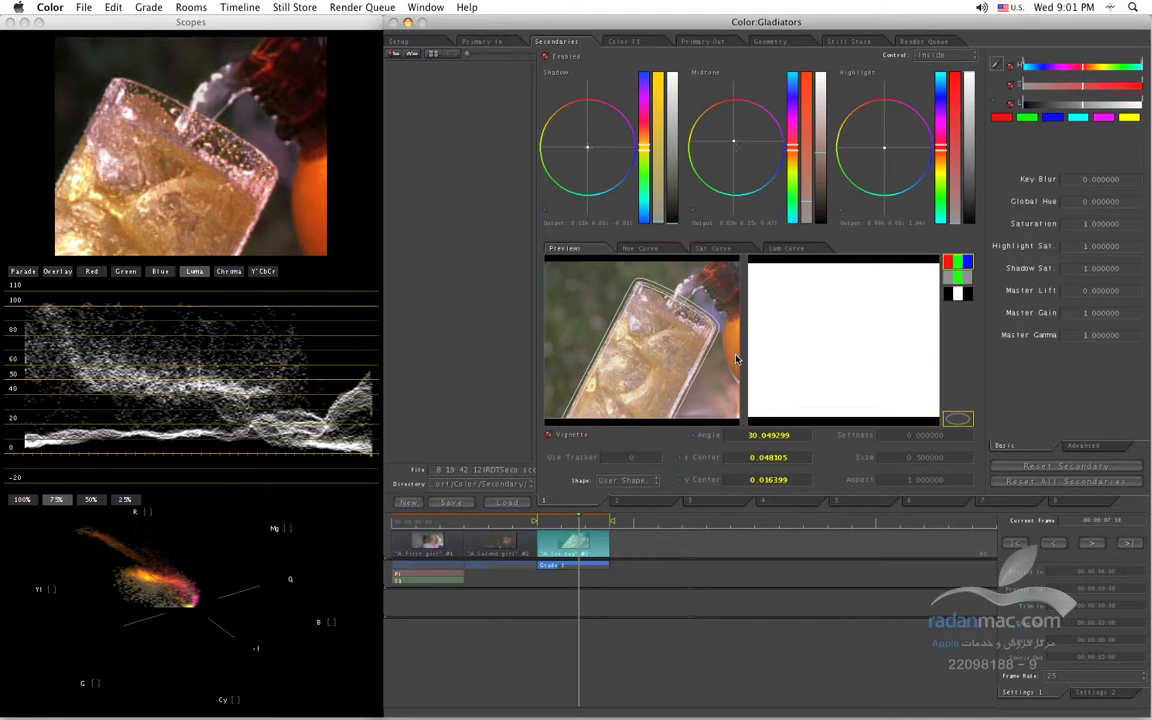